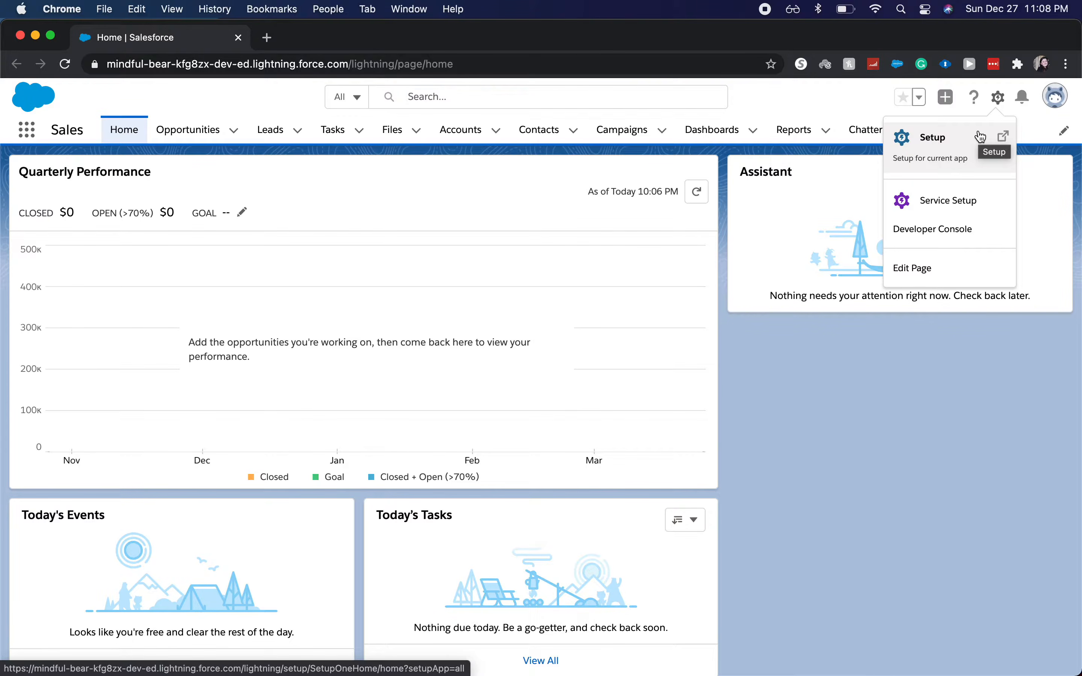
Step: Open Setup, find Schema Builder by searching for "sche", and clear all objects from its canvas
left_click(958, 140)
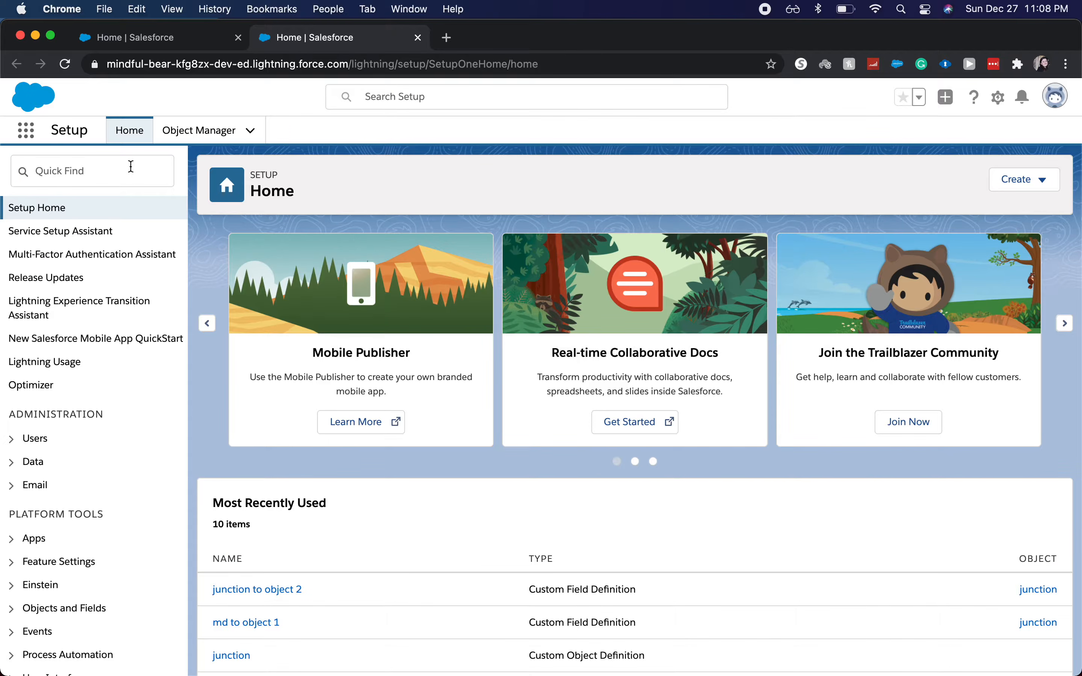
left_click(132, 167)
type("sh")
key("BackSpace")
type("che")
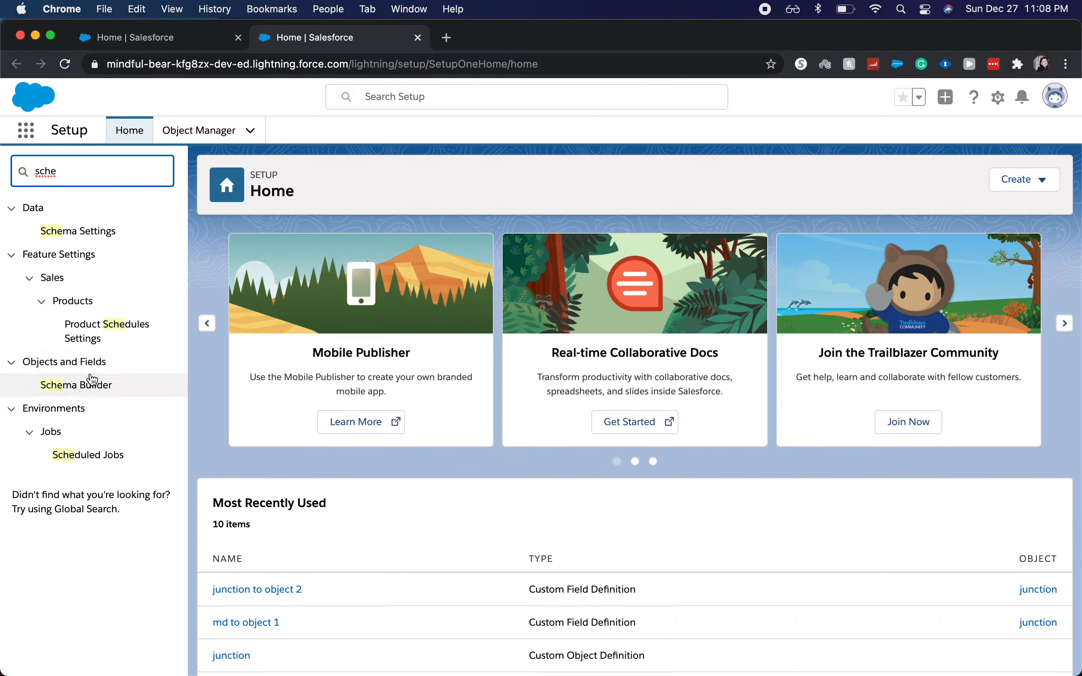
left_click(89, 387)
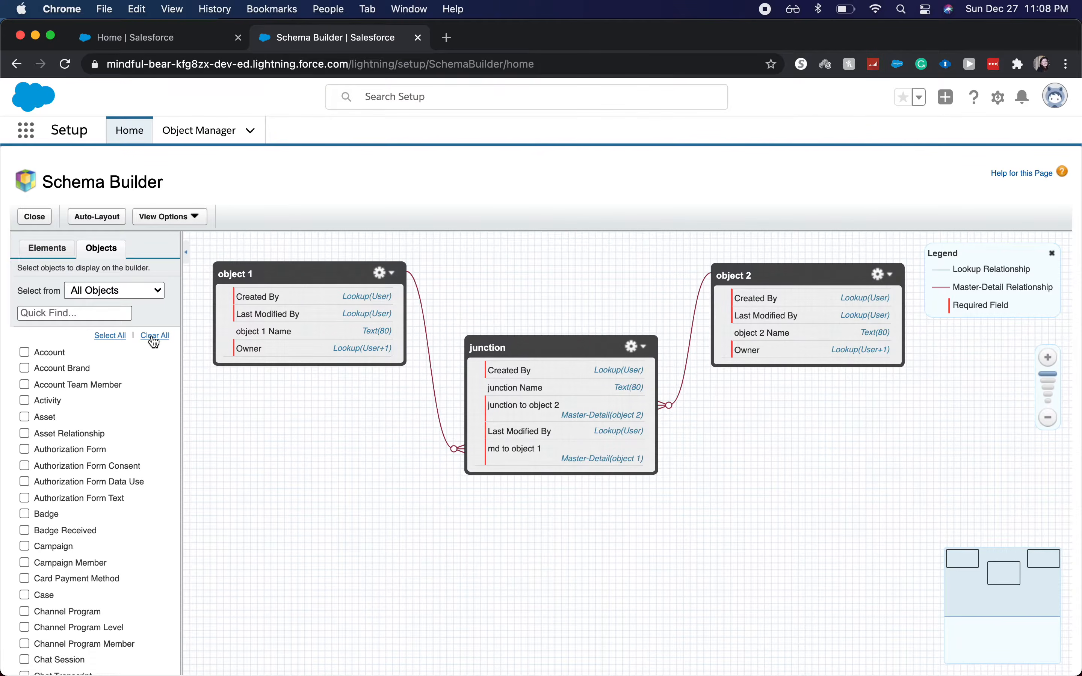
left_click(154, 337)
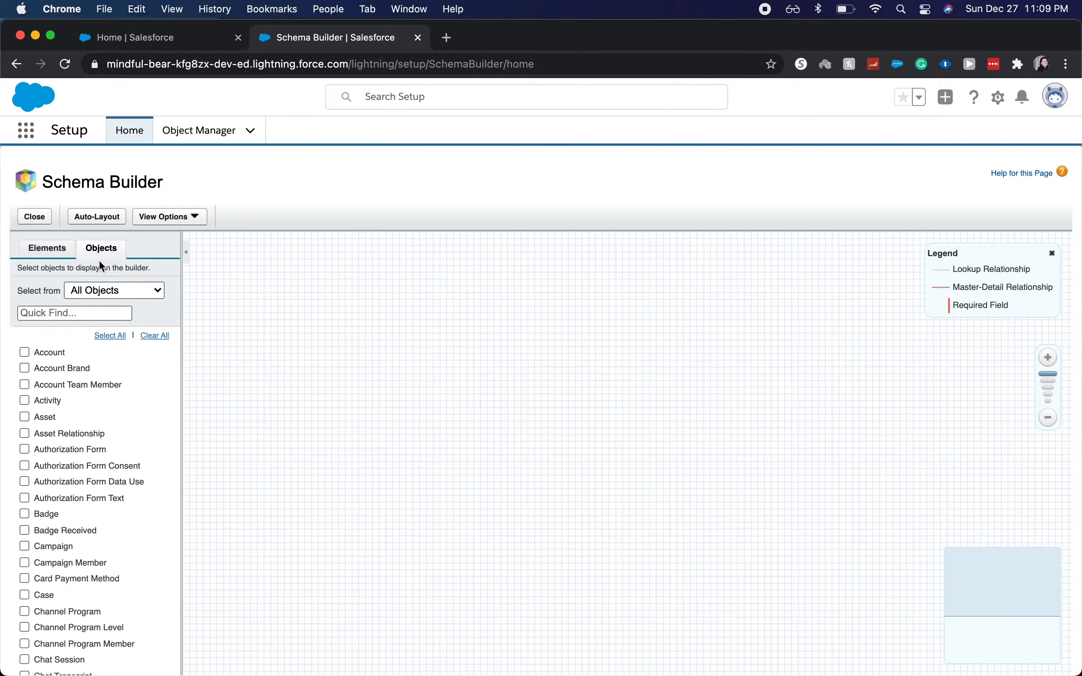
Step: Create a custom object with label Project and plural label Projects, and place it in the canvas's upper-left area
left_click(41, 249)
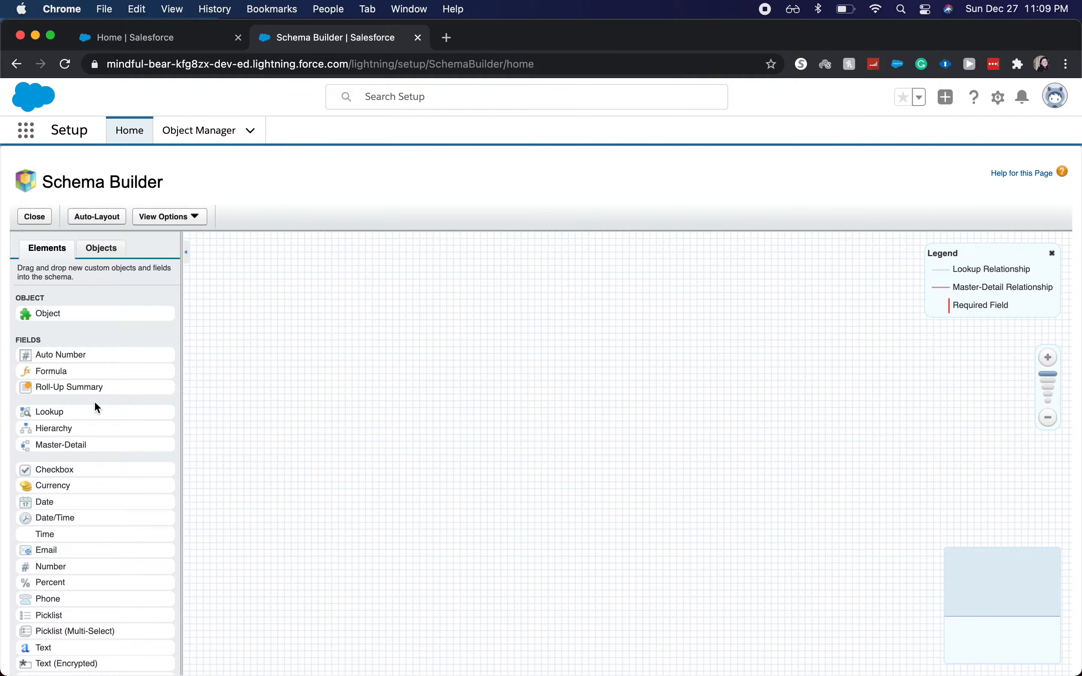
left_click_drag(91, 319, 318, 380)
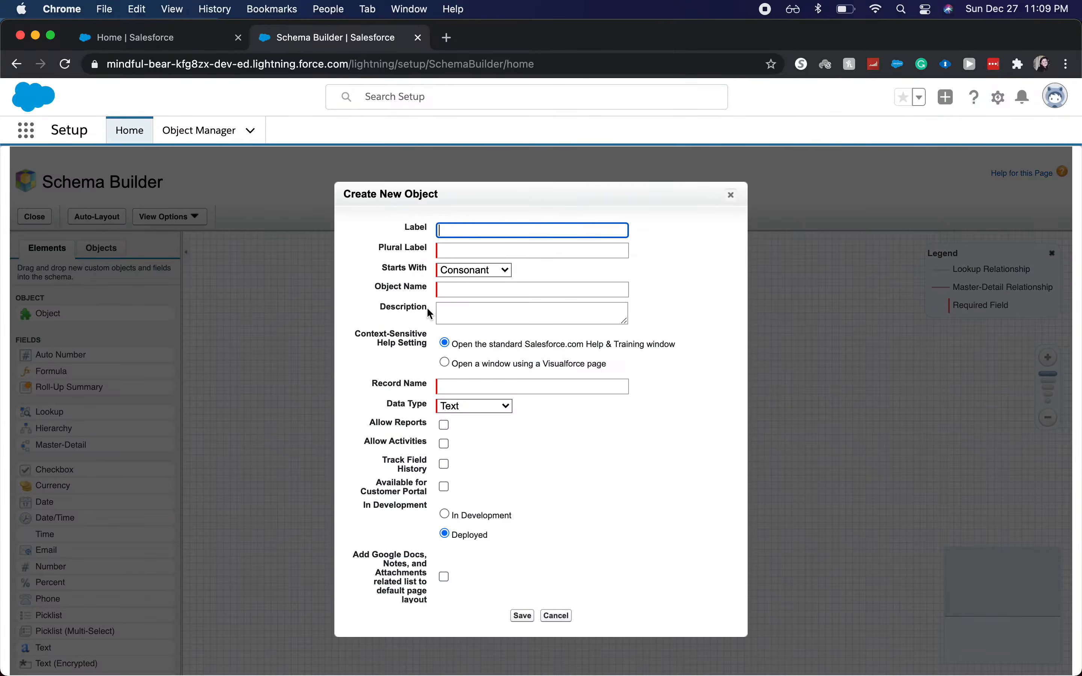
type("Project")
key("Tab")
key("Tab")
key("shift+Tab")
type("Pro")
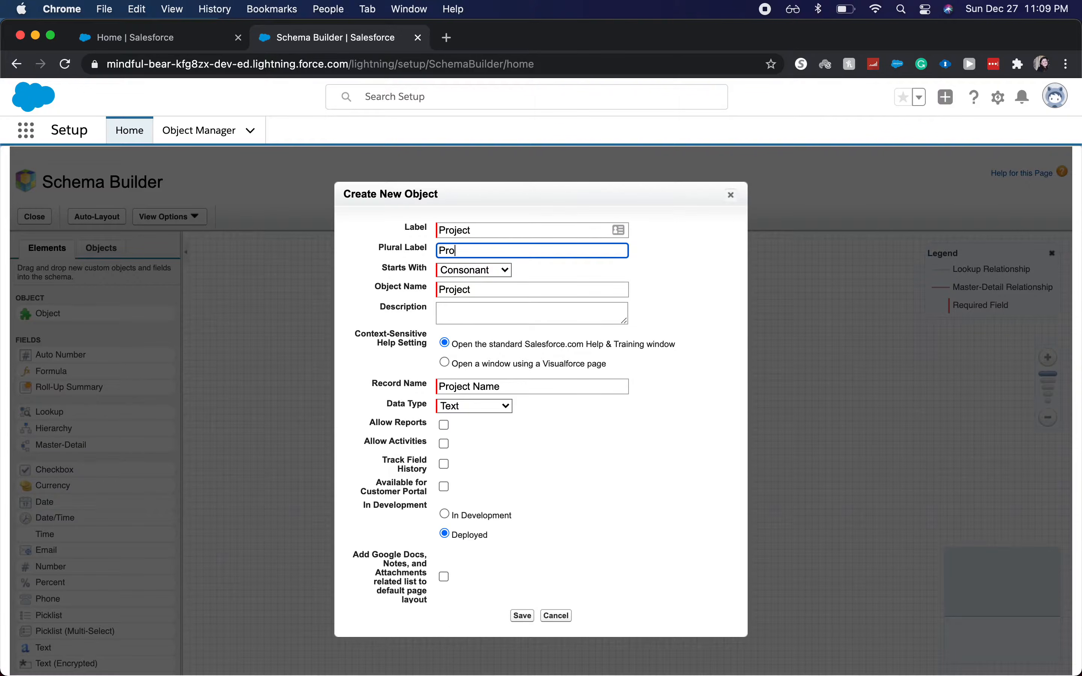
type("jects")
key("Tab")
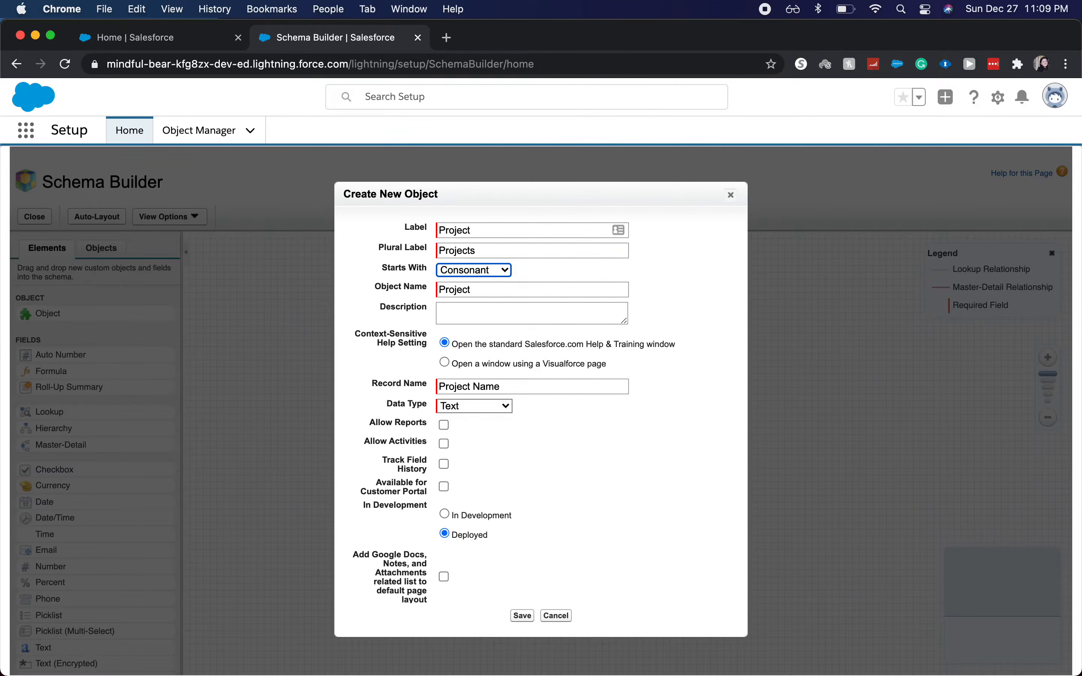
left_click(532, 615)
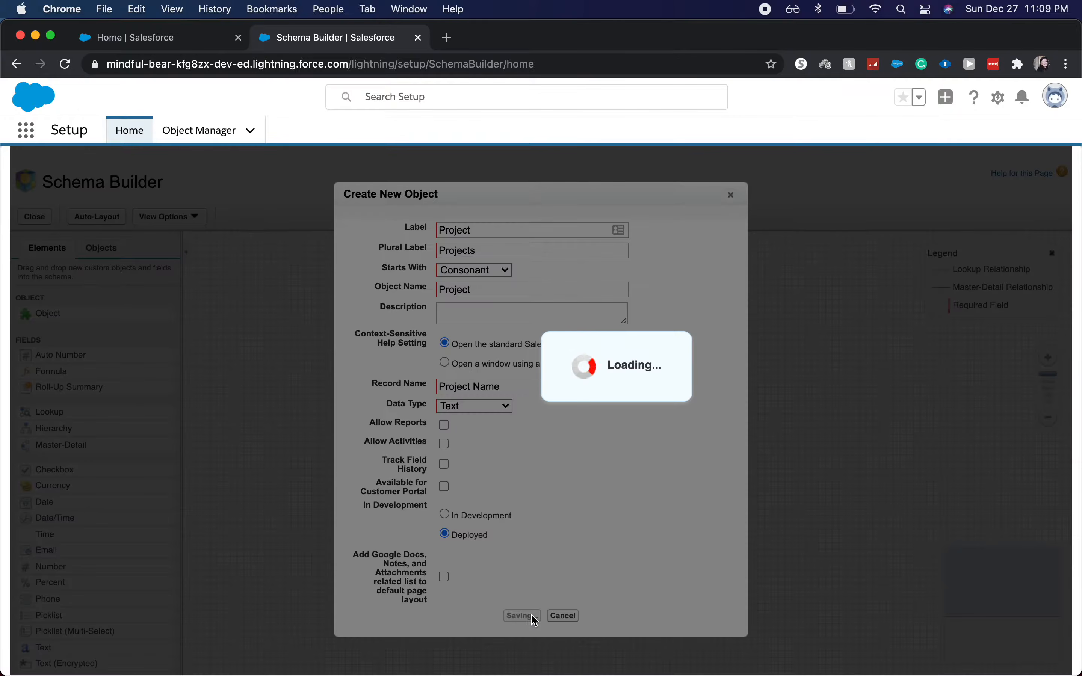
left_click_drag(396, 383, 343, 317)
Step: Create a custom object with label Employee, plural label Employees and object name Employees, placed to the right of Project
left_click_drag(105, 315, 691, 326)
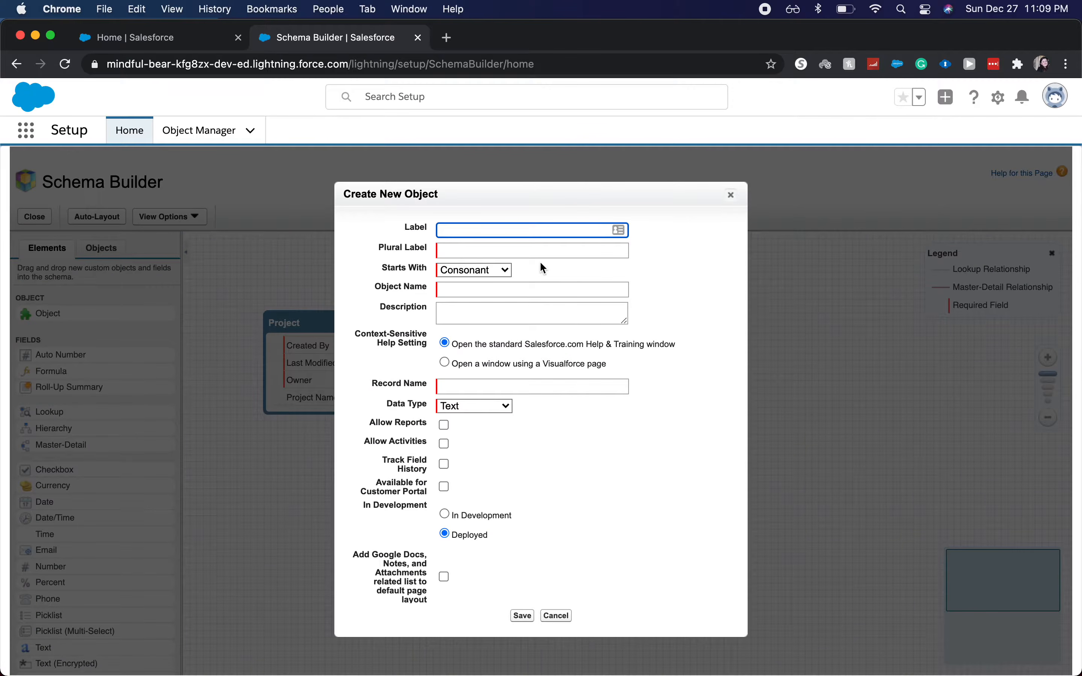
type("Employees")
key("Tab")
key("Tab")
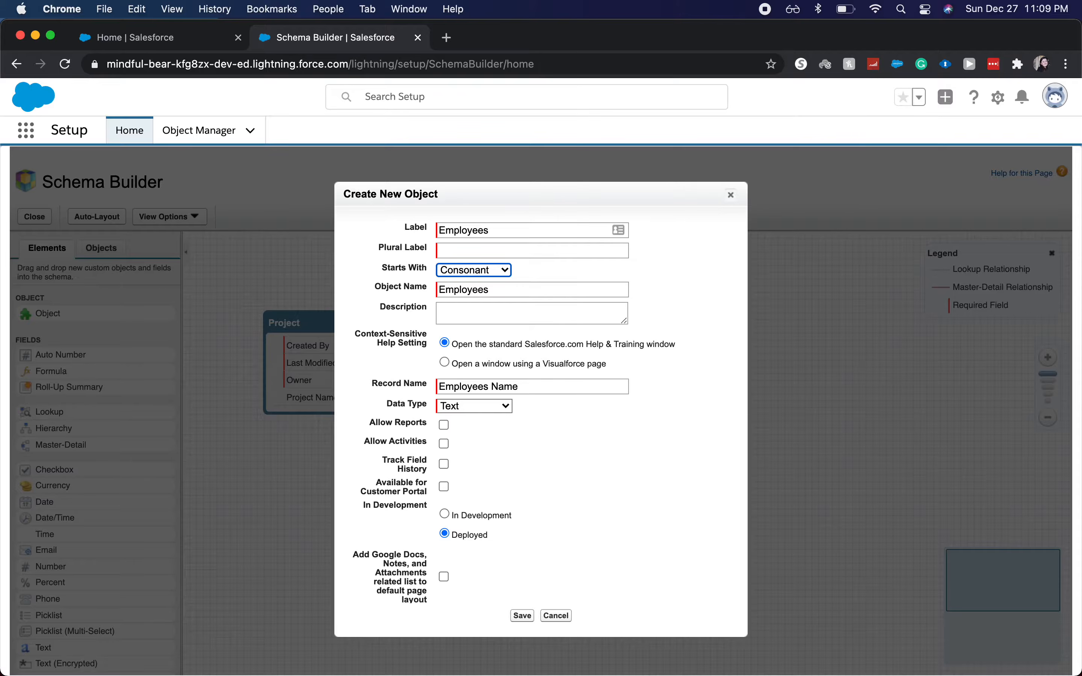
key("shift+Tab")
left_click(532, 229)
key("BackSpace")
key("Tab")
type("Em")
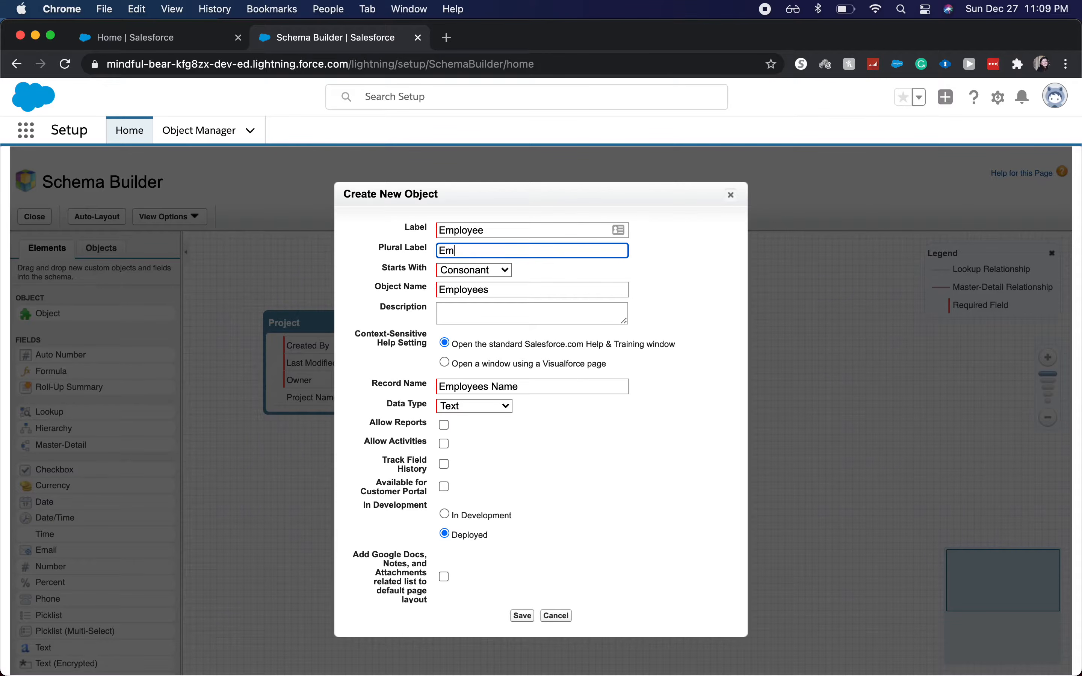
type("ployees")
left_click(524, 617)
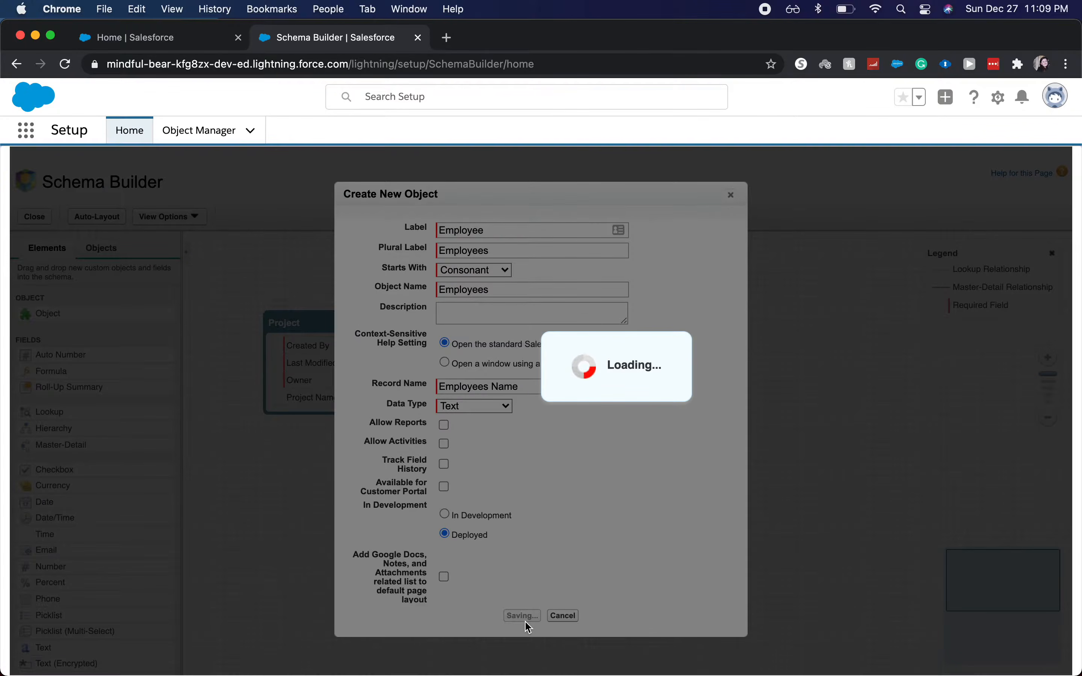
left_click_drag(774, 341, 762, 325)
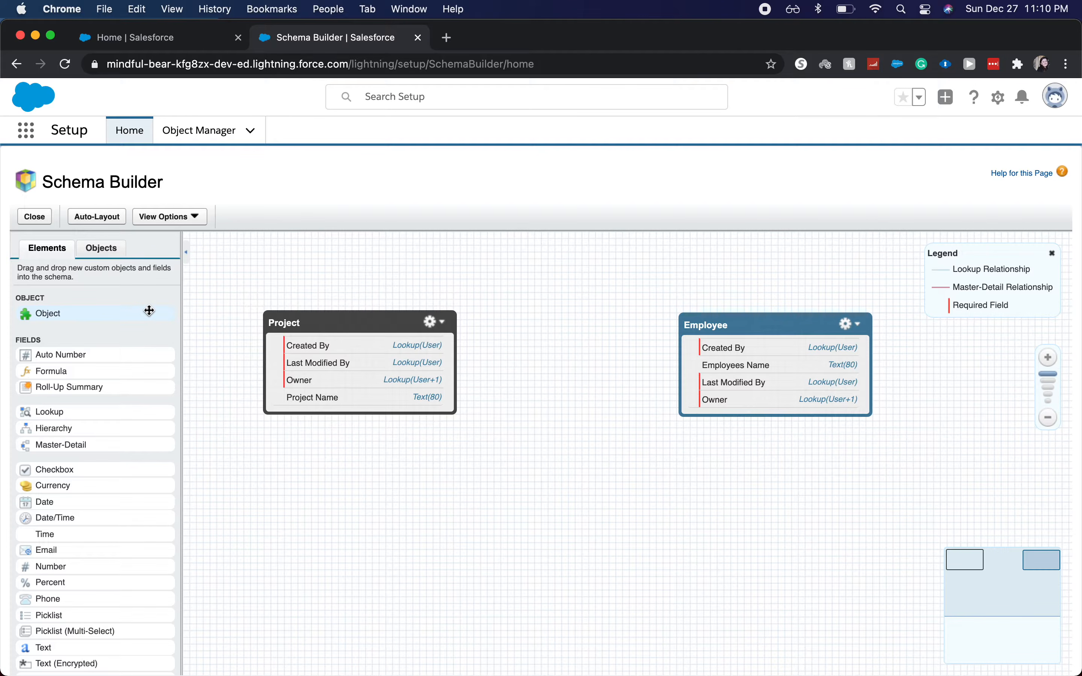
Step: Add another custom object below Employee and enter Task as its label, leaving the plural label empty
left_click_drag(142, 315, 626, 417)
type("T")
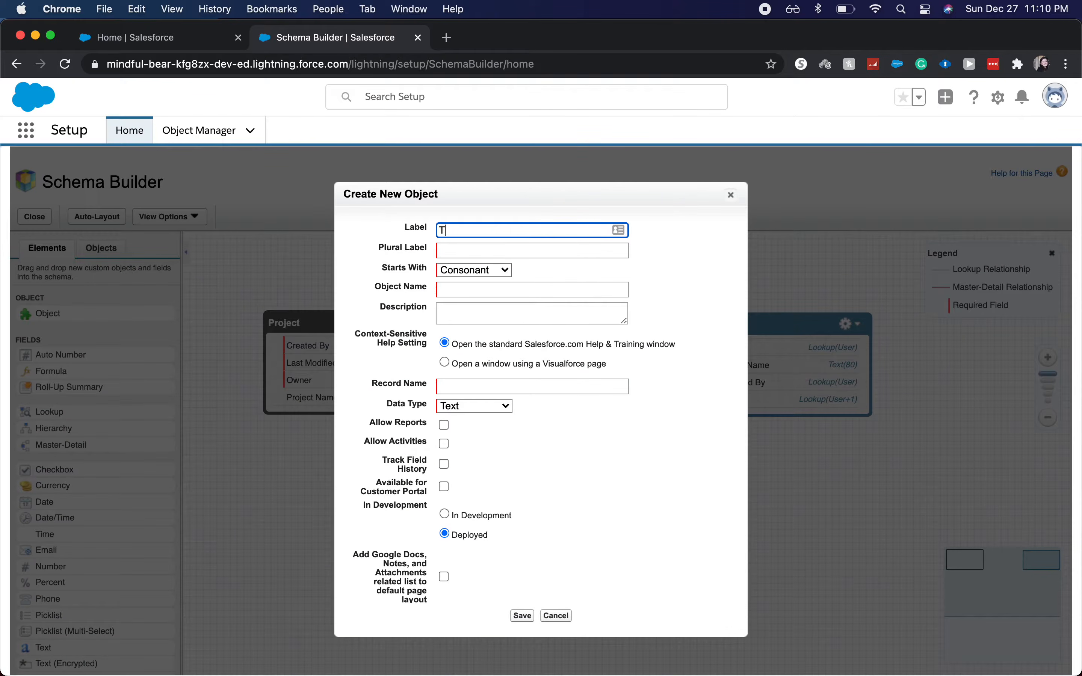
type("ask")
key("Tab")
type("Ta")
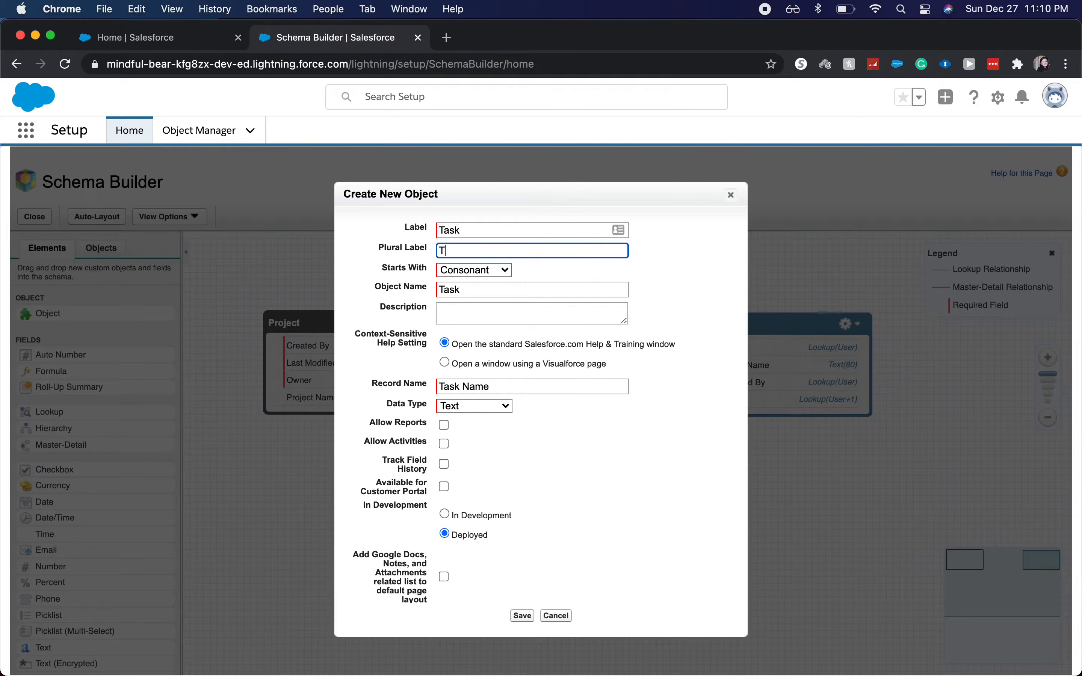
key("BackSpace")
key("BackSpace")
Step: Set the new object's label to Project and its plural label to Projects, keeping the object name Task
key("shift+Tab")
type("P")
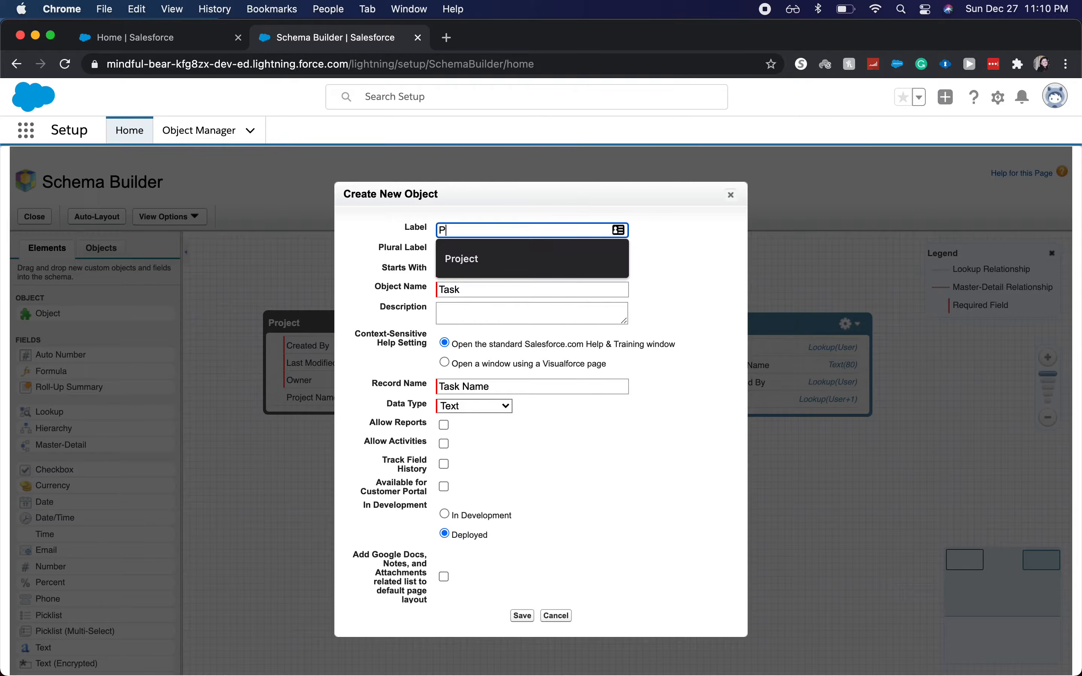
type("roject")
key("Tab")
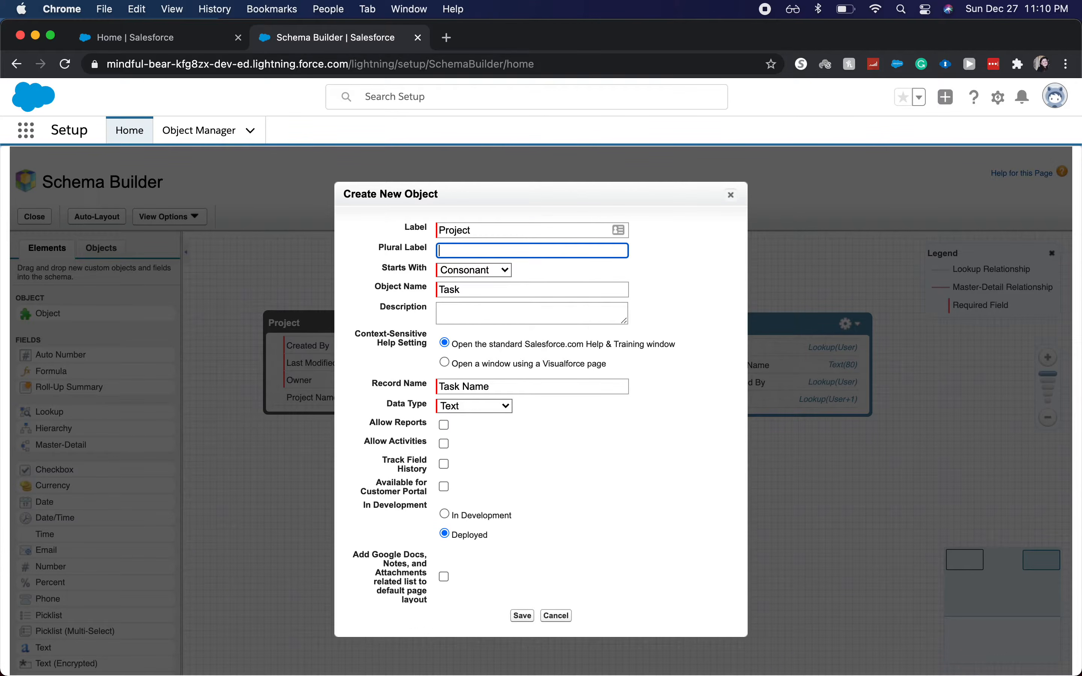
type("Projects")
key("Tab")
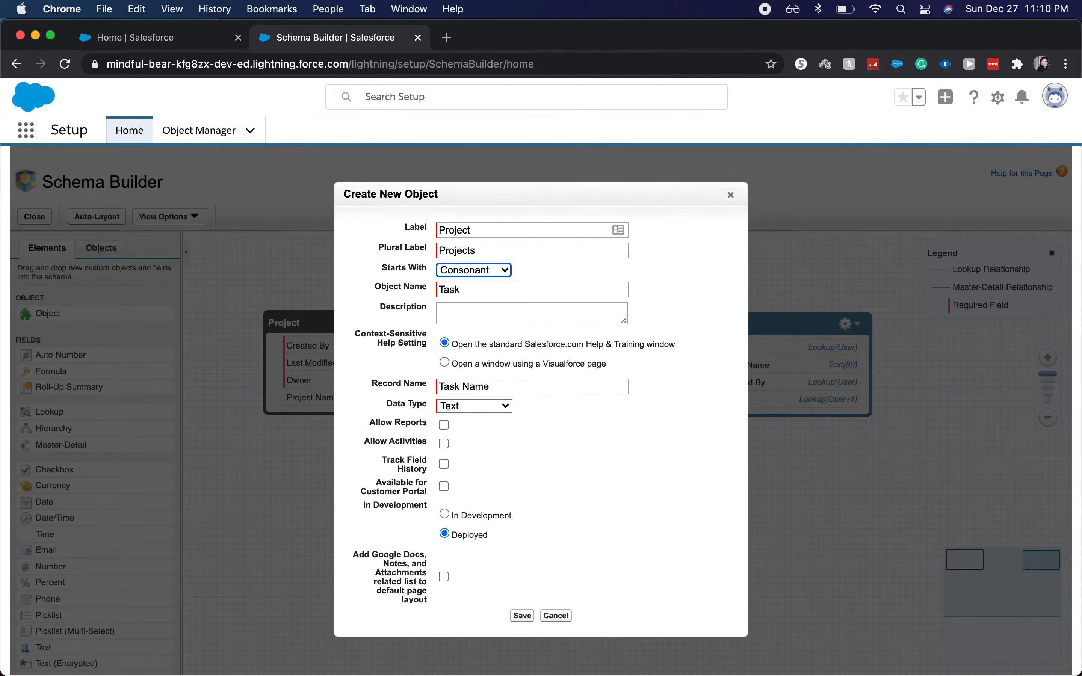
Step: Extend the new object's label to Project Task and its plural label to Project Tasks, and save the object
left_click(527, 226)
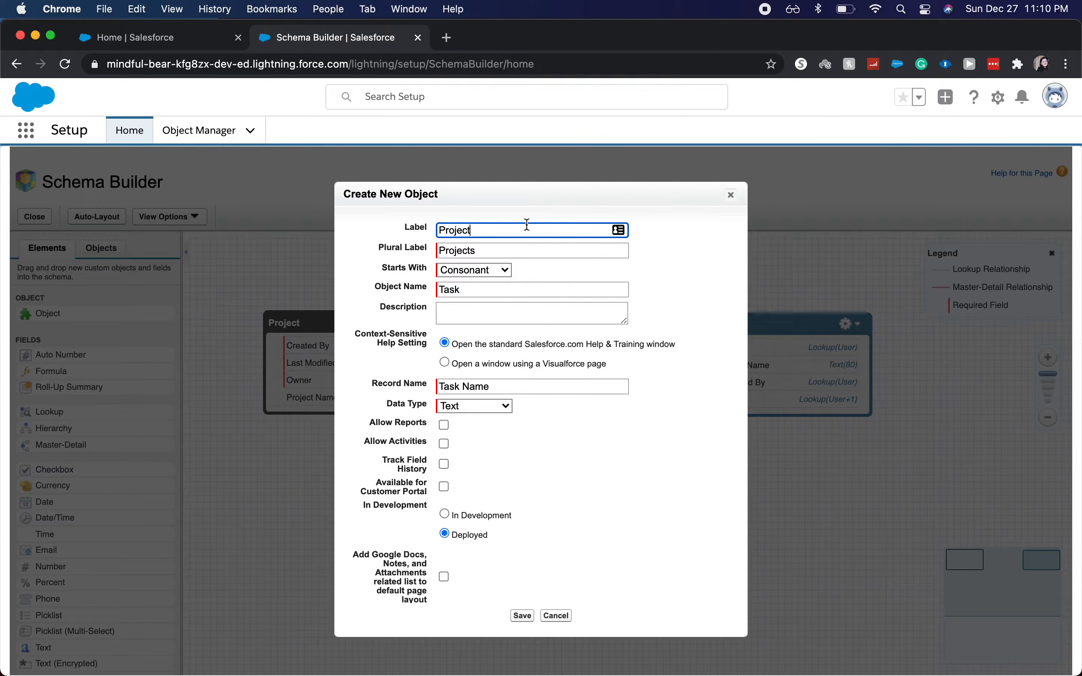
type("Tasks")
key("BackSpace")
key("Tab")
key("Right")
key("BackSpace")
type("Tasks")
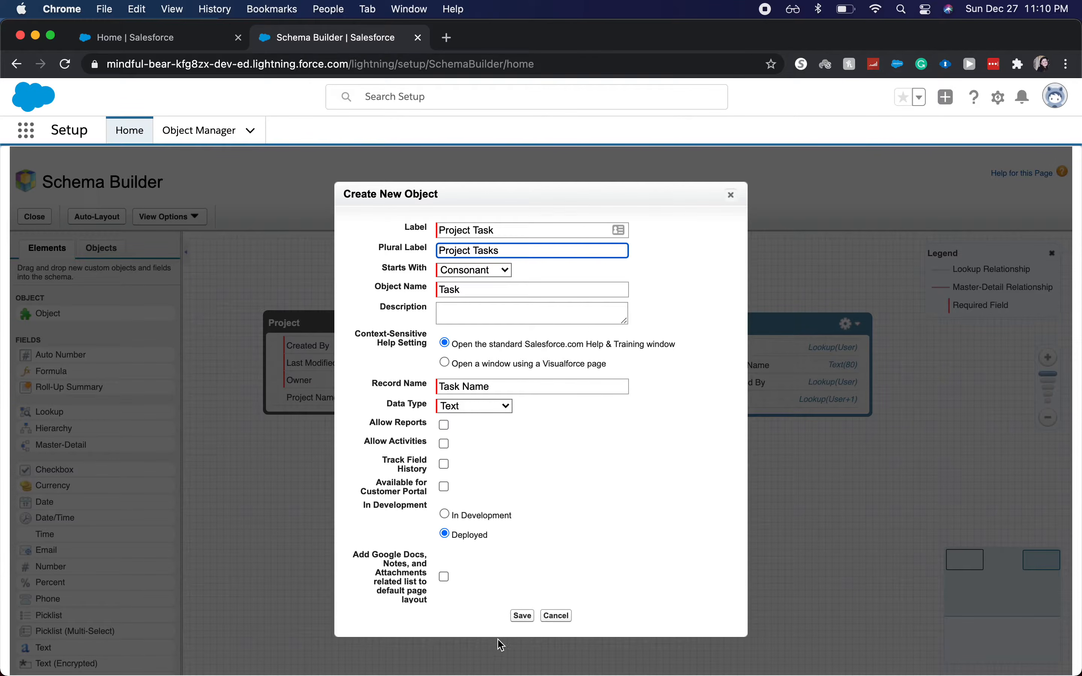
left_click(518, 620)
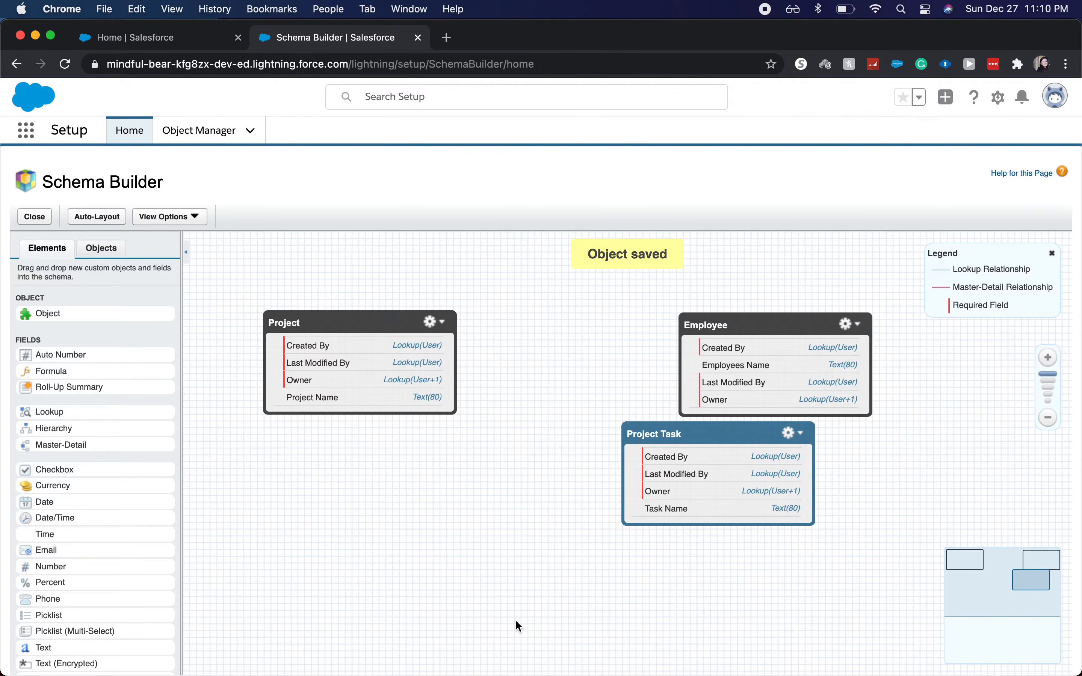
Step: Arrange the objects with Project Task lower in the middle, Project at its upper left and Employee at its upper right
left_click_drag(715, 437, 562, 417)
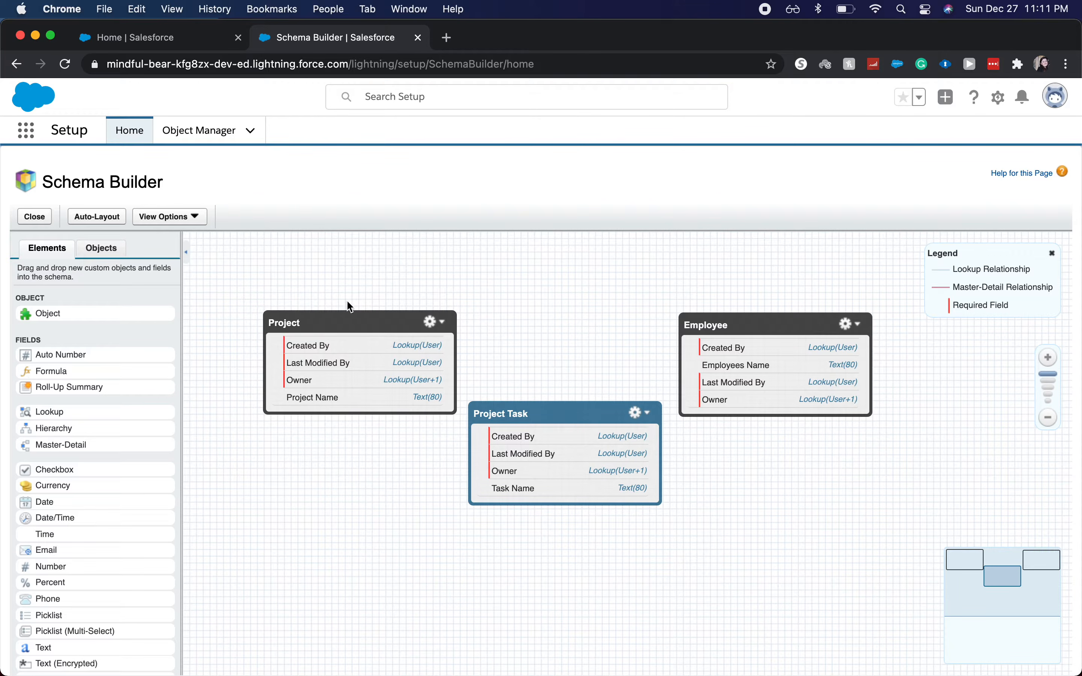
left_click_drag(347, 313, 322, 294)
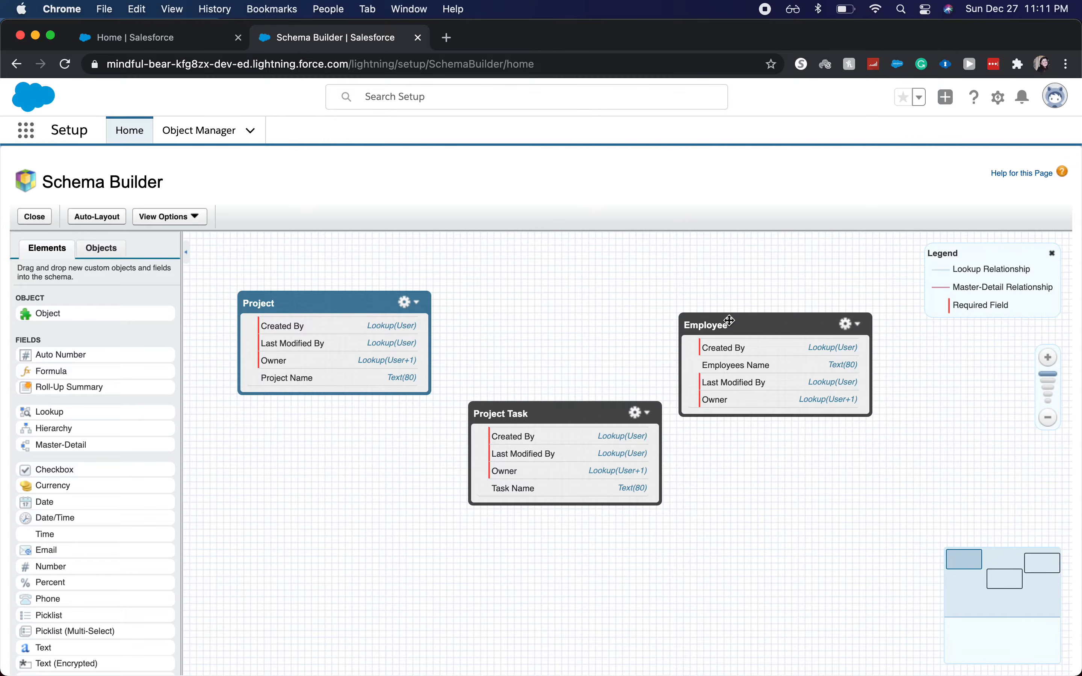
left_click_drag(727, 321, 747, 292)
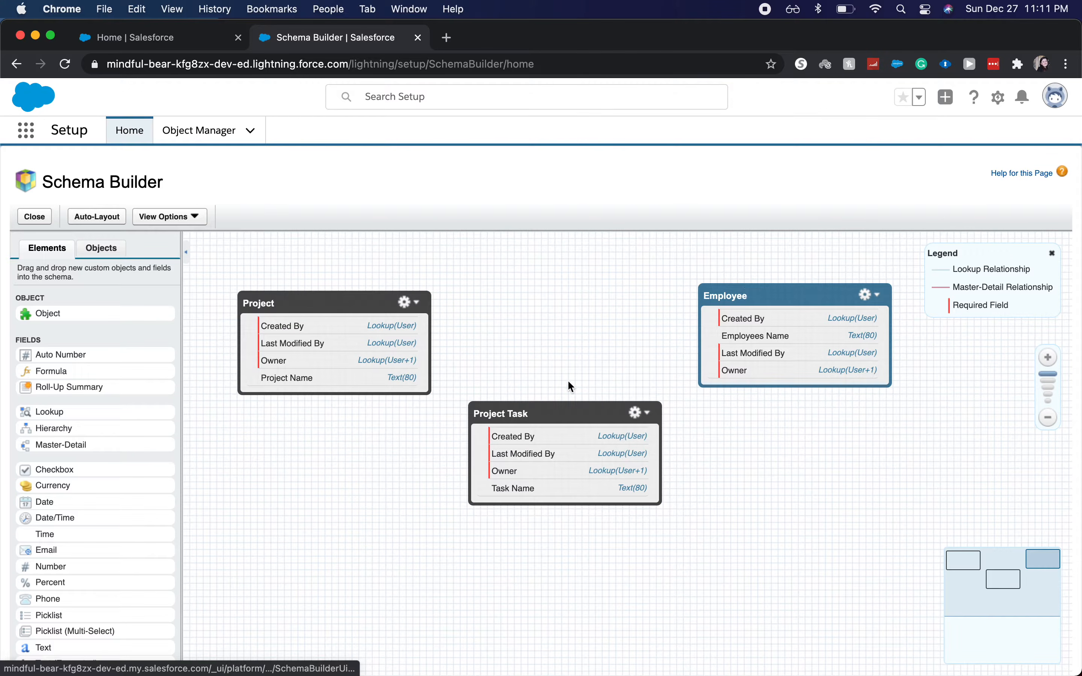
left_click(558, 413)
left_click_drag(557, 414, 558, 409)
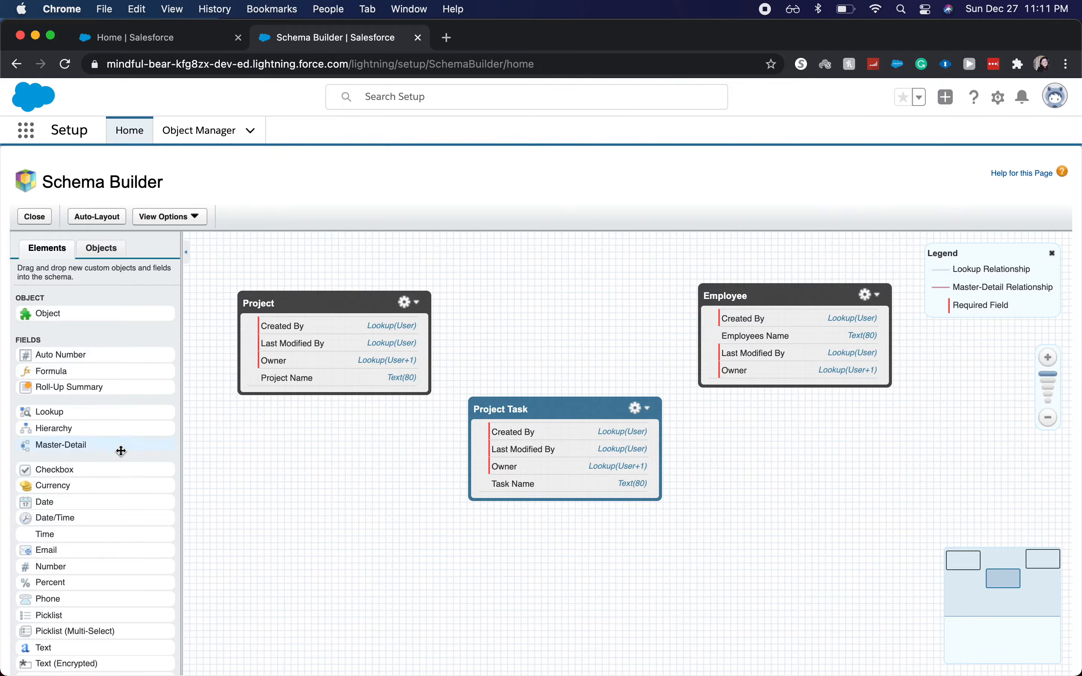
Step: Add a master-detail field labelled MD to Project to the Project Task object
left_click_drag(121, 450, 493, 384)
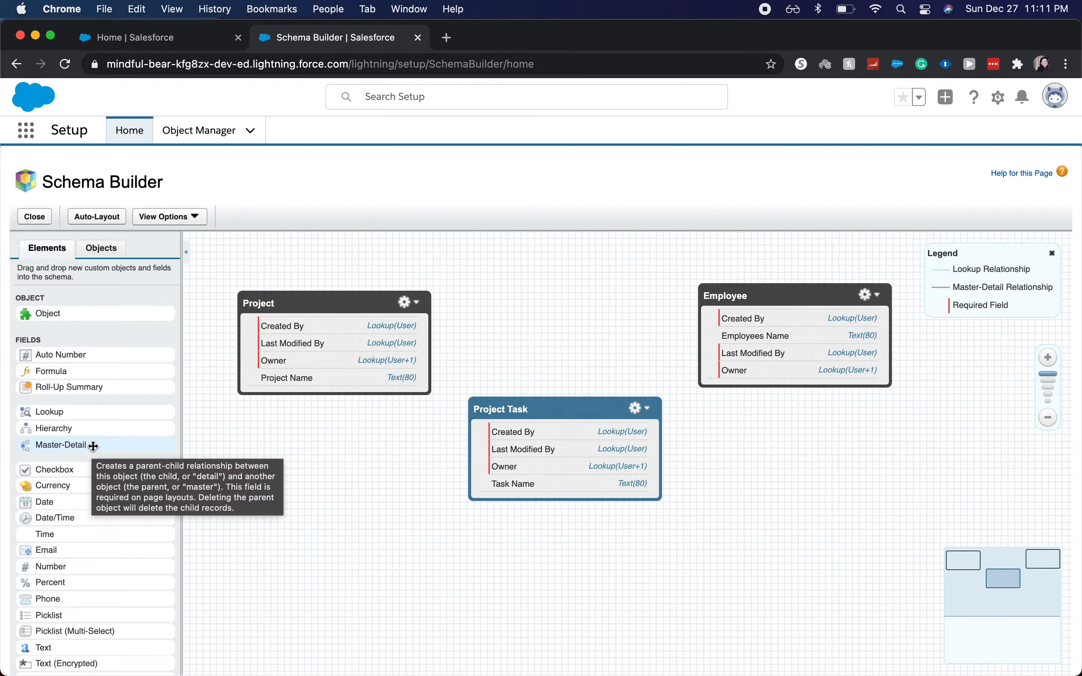
left_click_drag(92, 445, 588, 480)
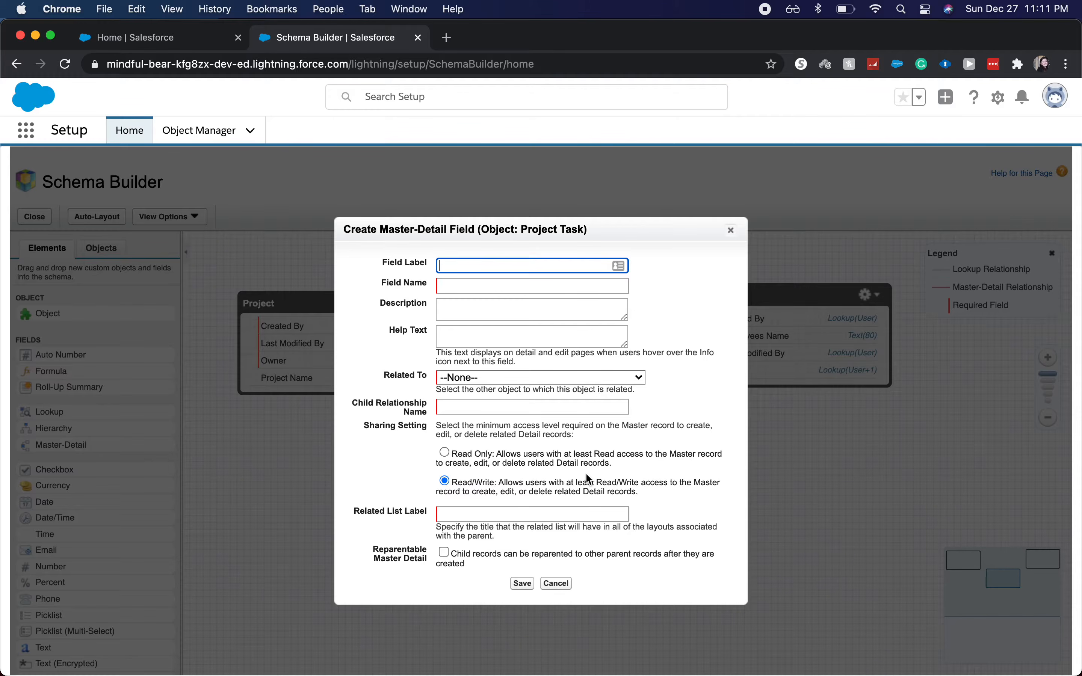
type("MD")
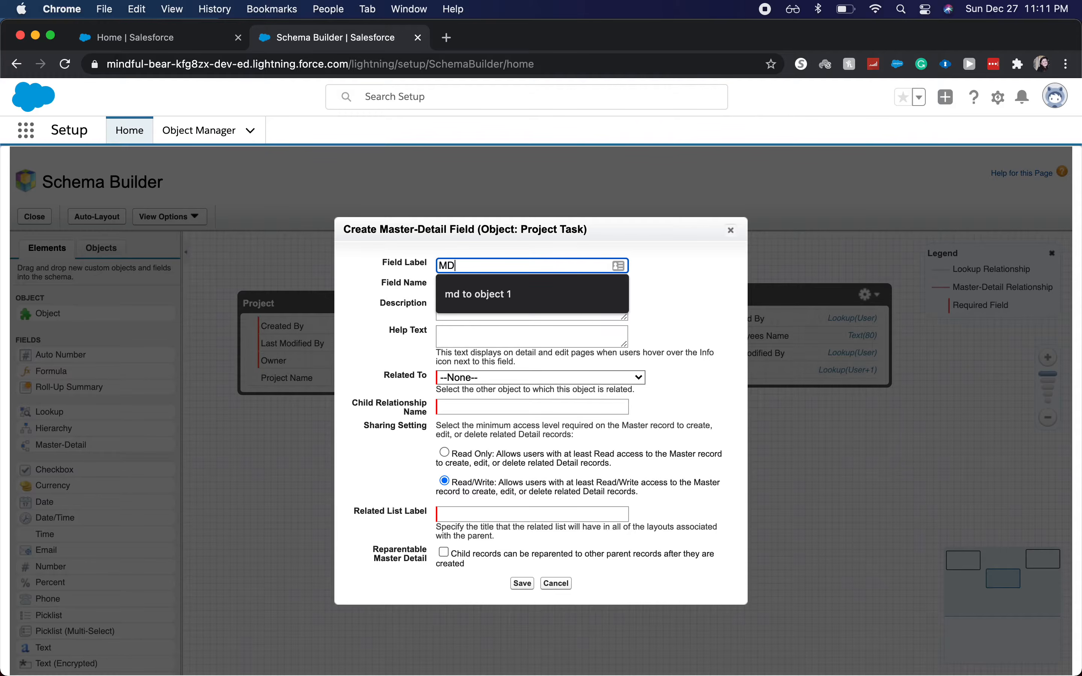
type(" to Project")
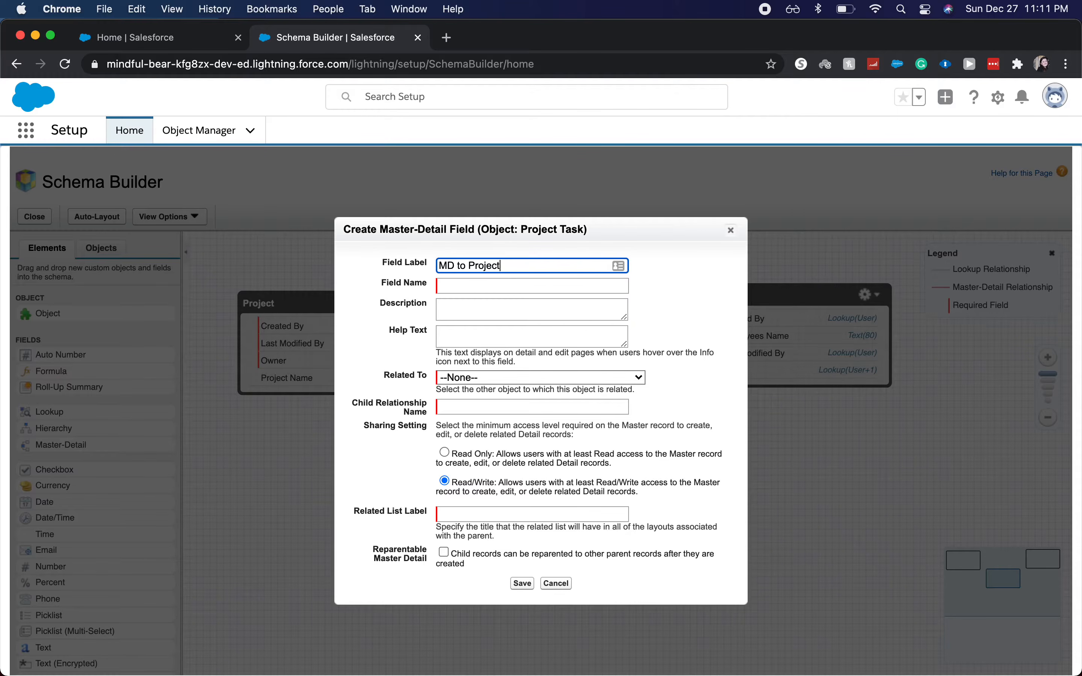
key("Tab")
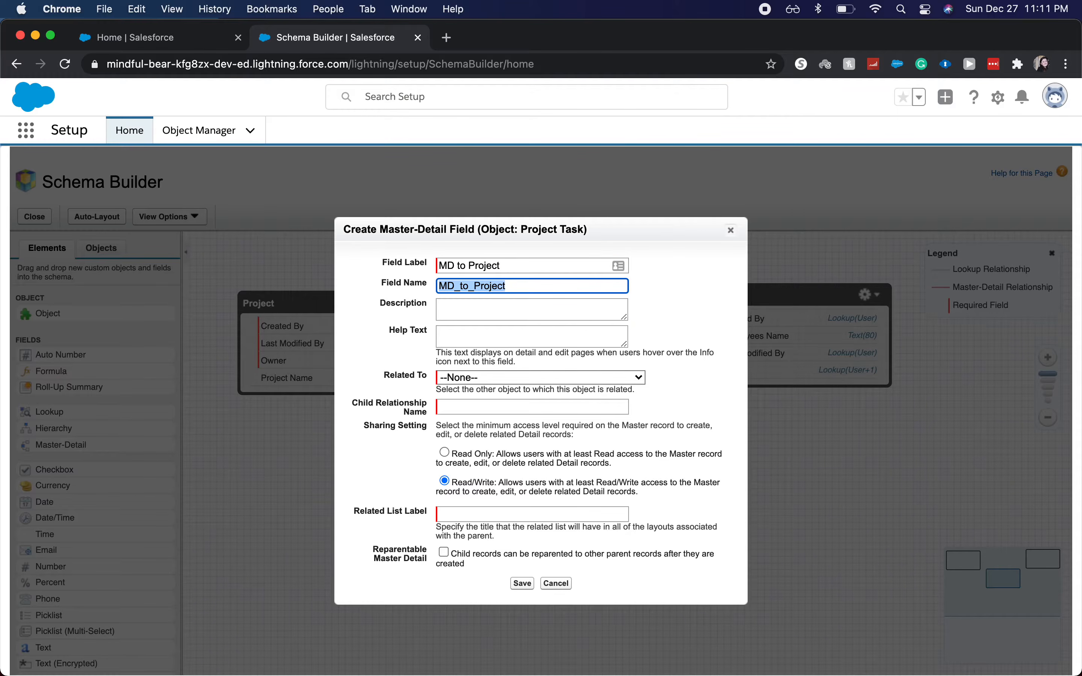
Step: Relate the MD to Project field to the Project object and save the field
left_click(532, 376)
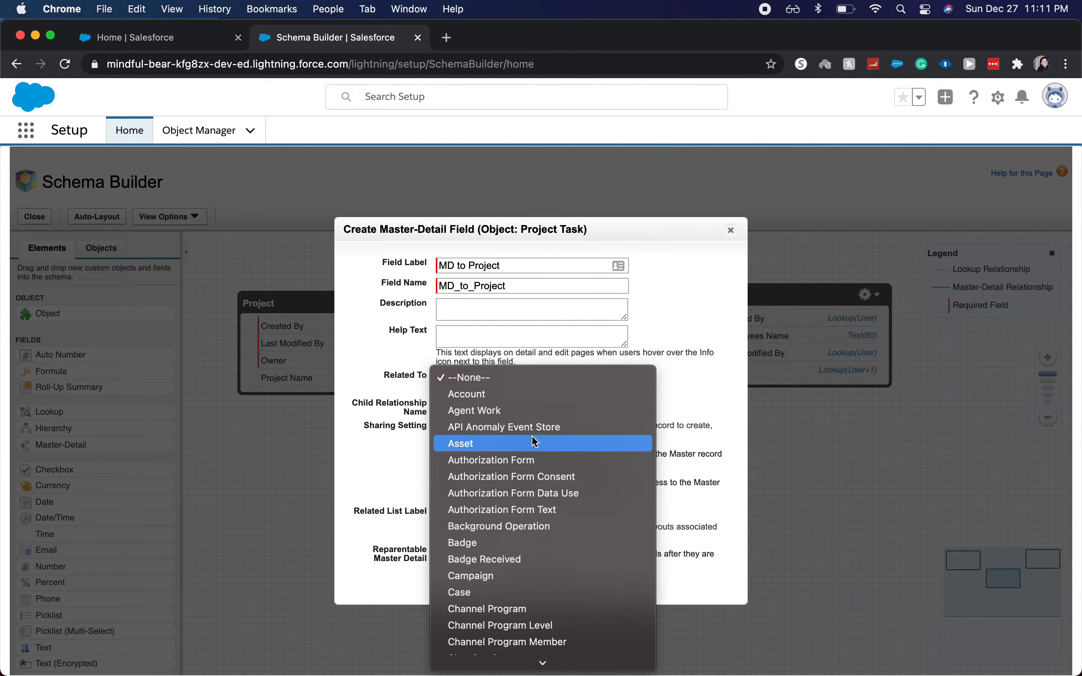
scroll(535, 441, "down", 10)
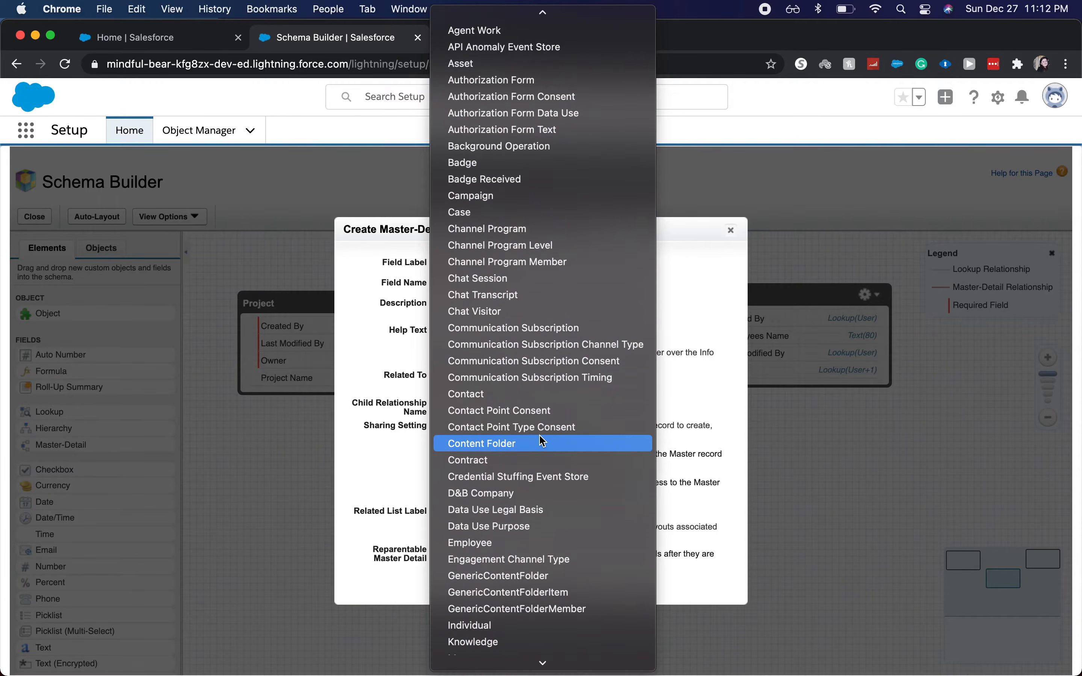
scroll(540, 436, "down", 8)
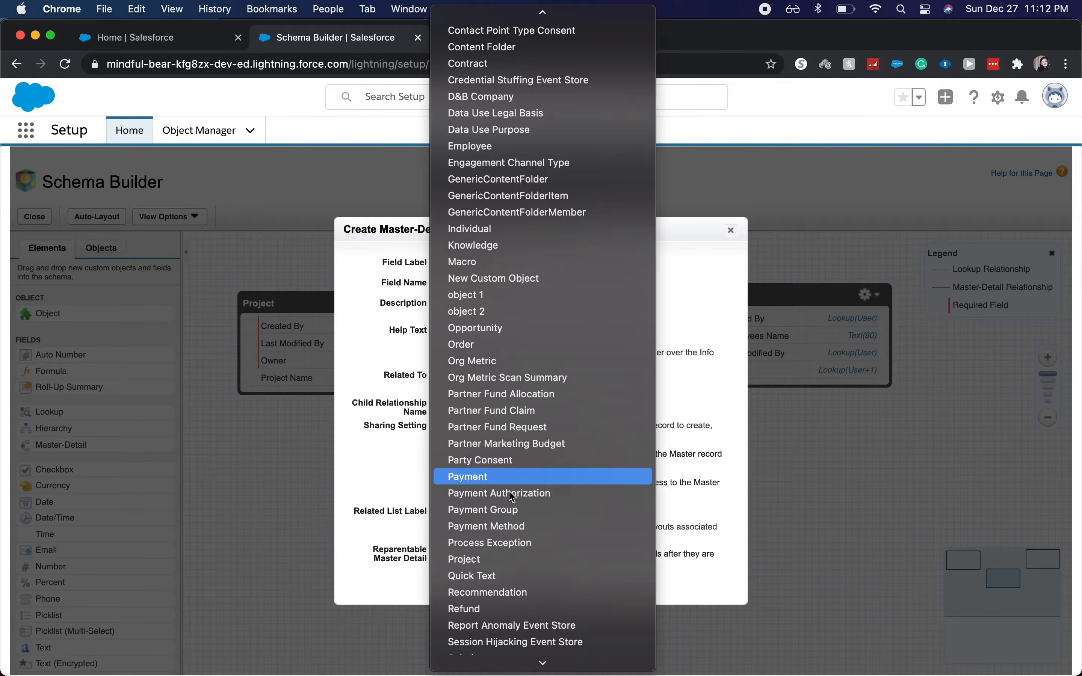
left_click(505, 561)
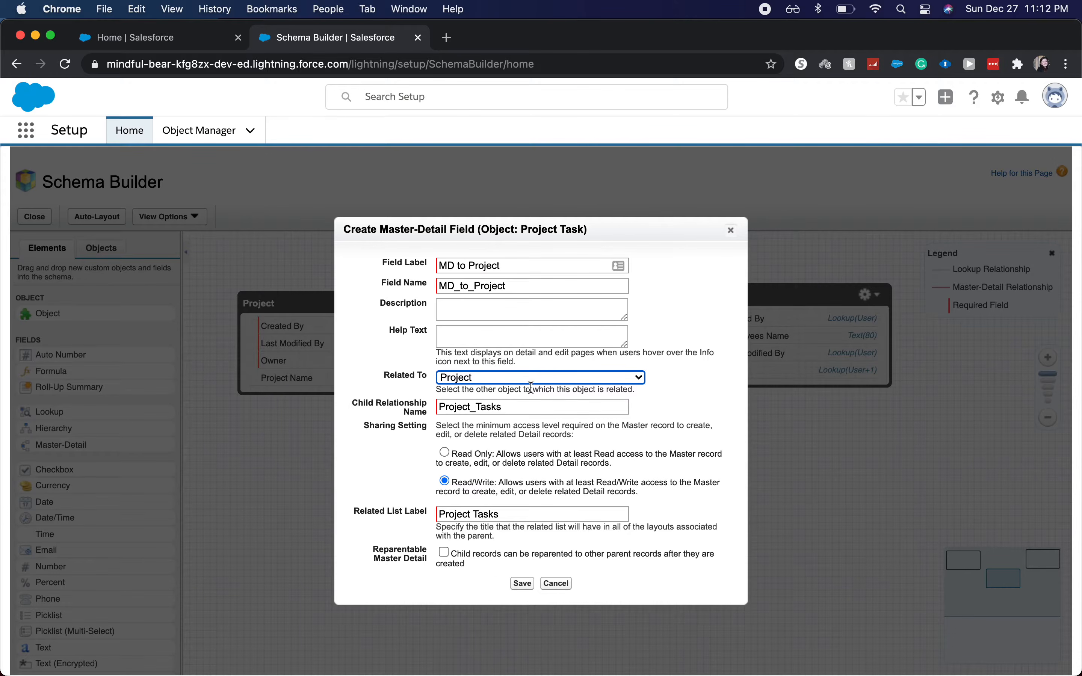
left_click(477, 341)
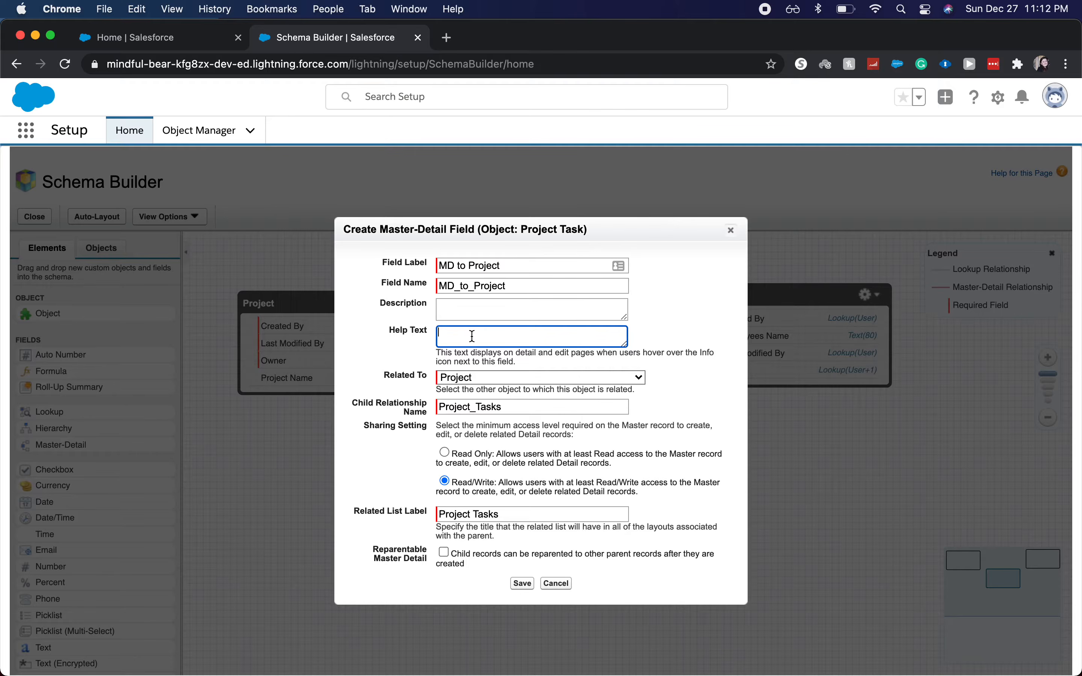
left_click(523, 584)
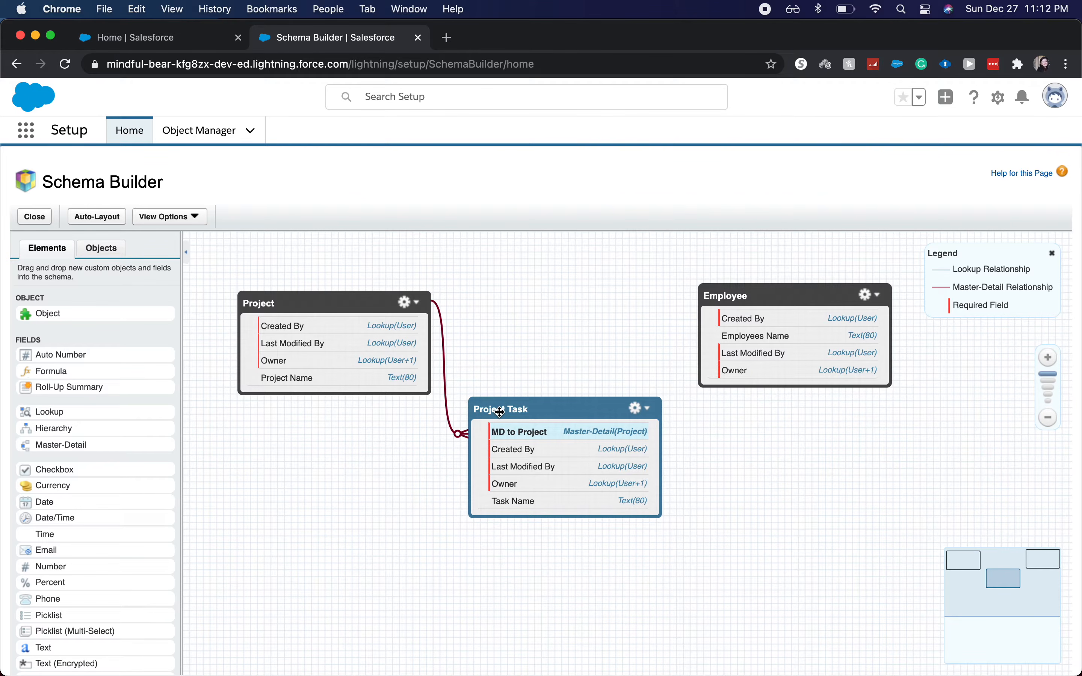
Step: Add a second master-detail field to Project Task with the label MD to Employee
mouse_move(466, 440)
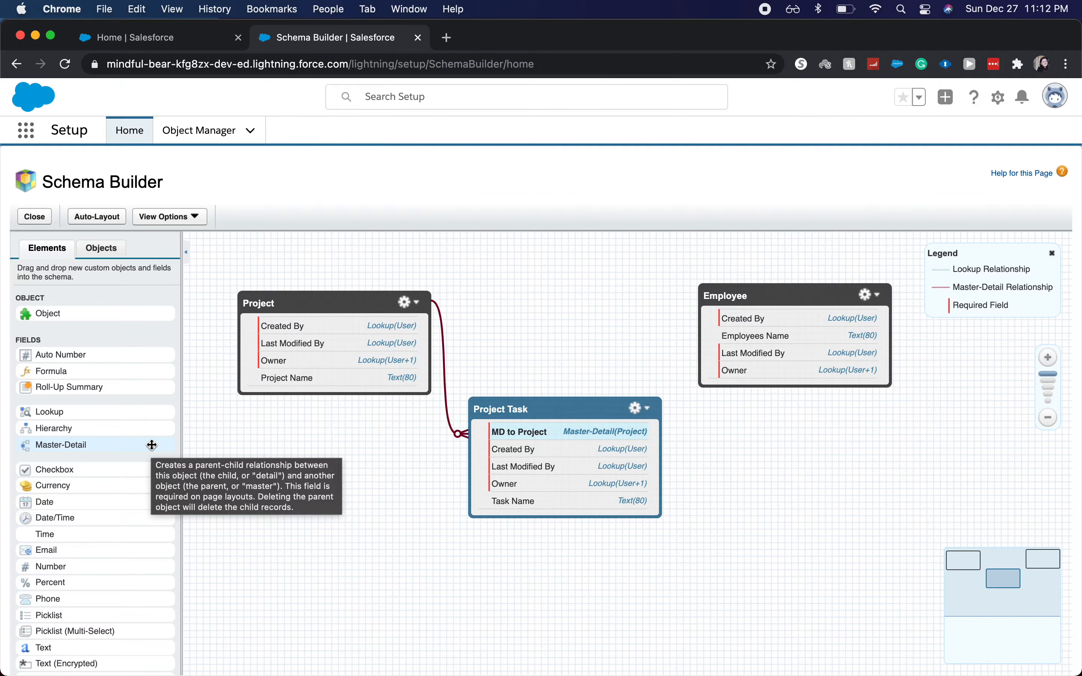
left_click_drag(152, 445, 618, 447)
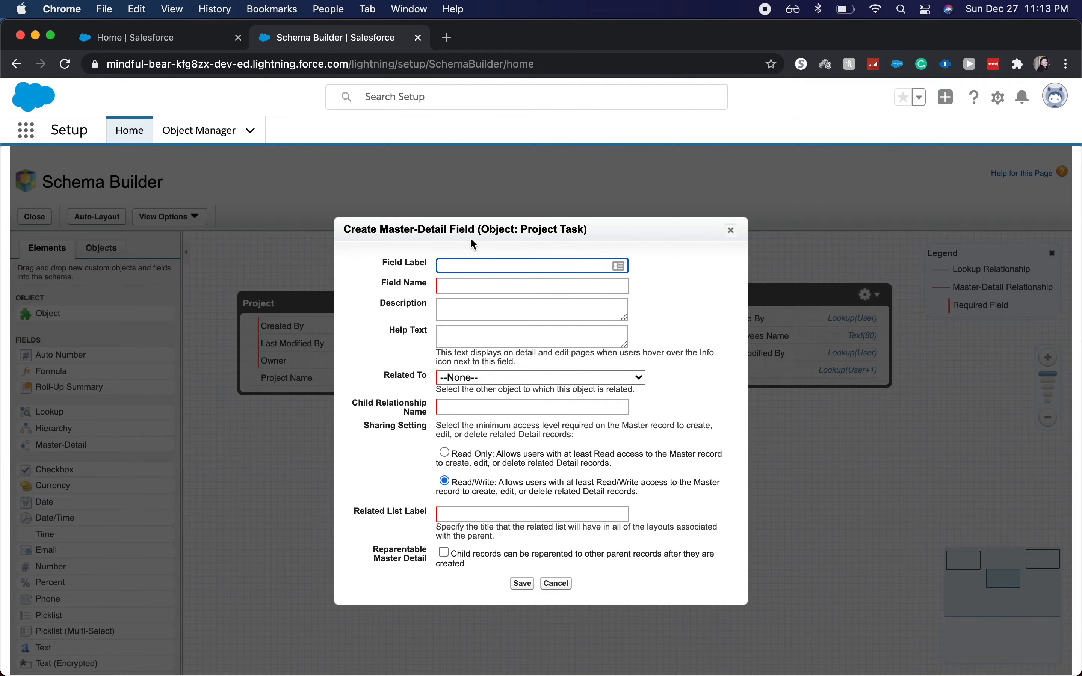
type("MD to")
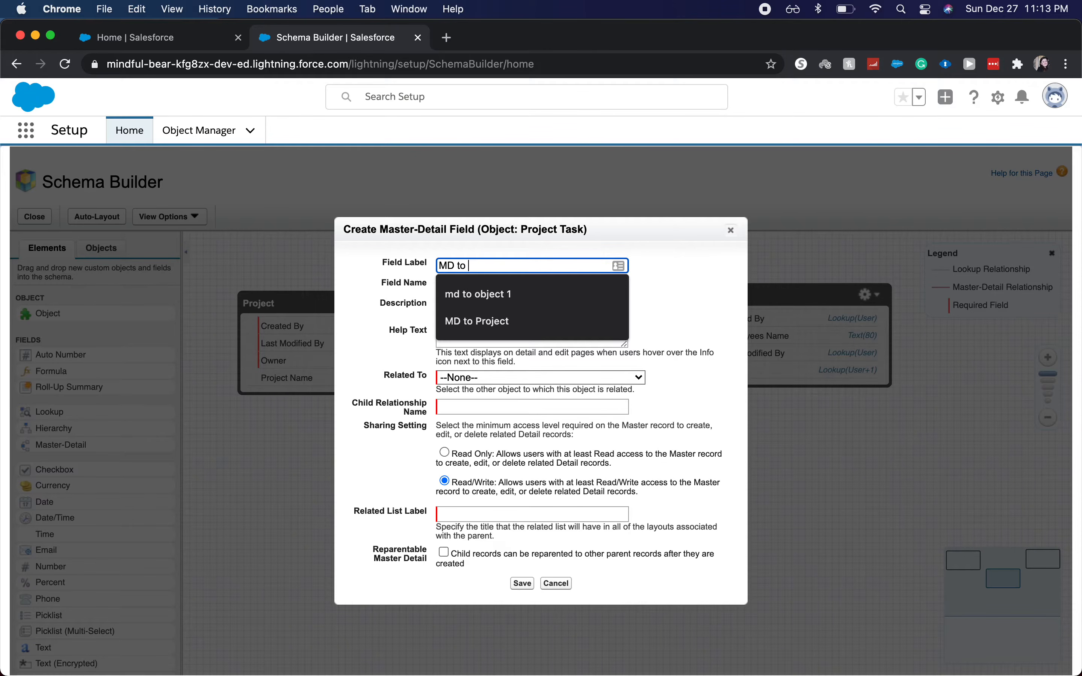
type(" Employee")
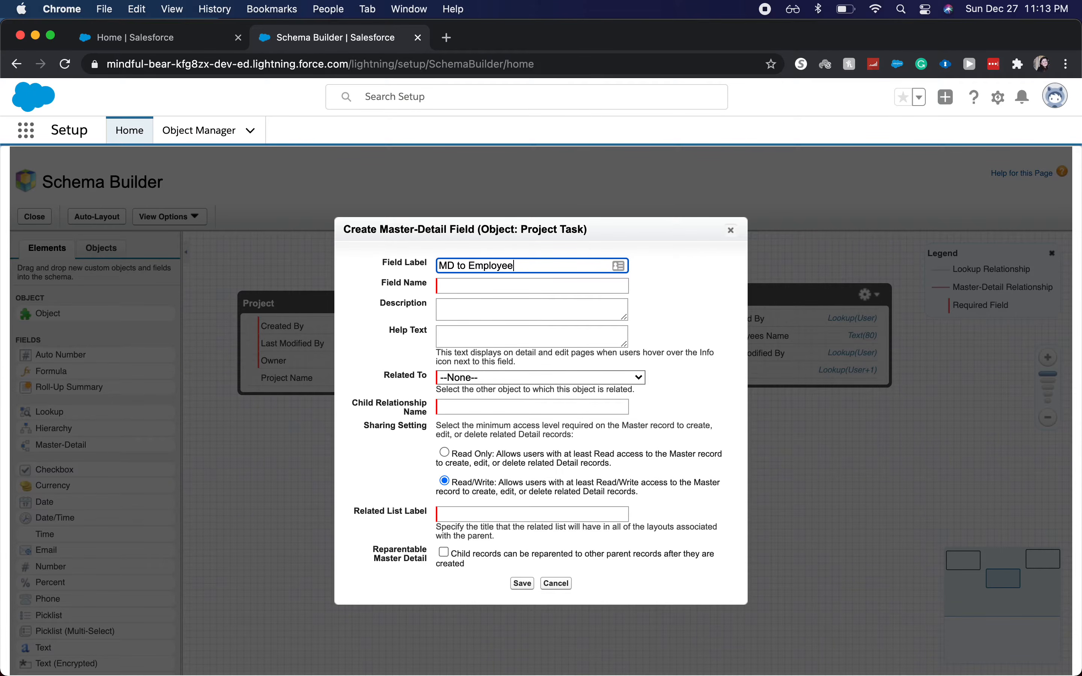
key("Tab")
key("Tab")
key("Tab")
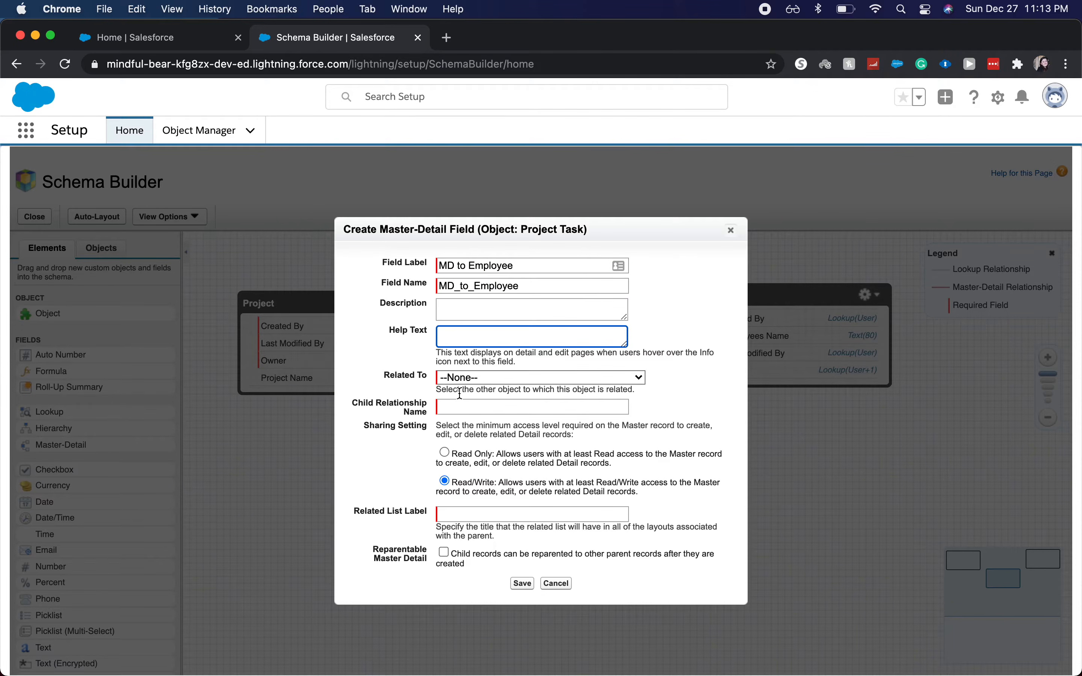
Step: Relate the MD to Employee field to the Employee object and save the field
left_click(490, 384)
scroll(505, 470, "down", 10)
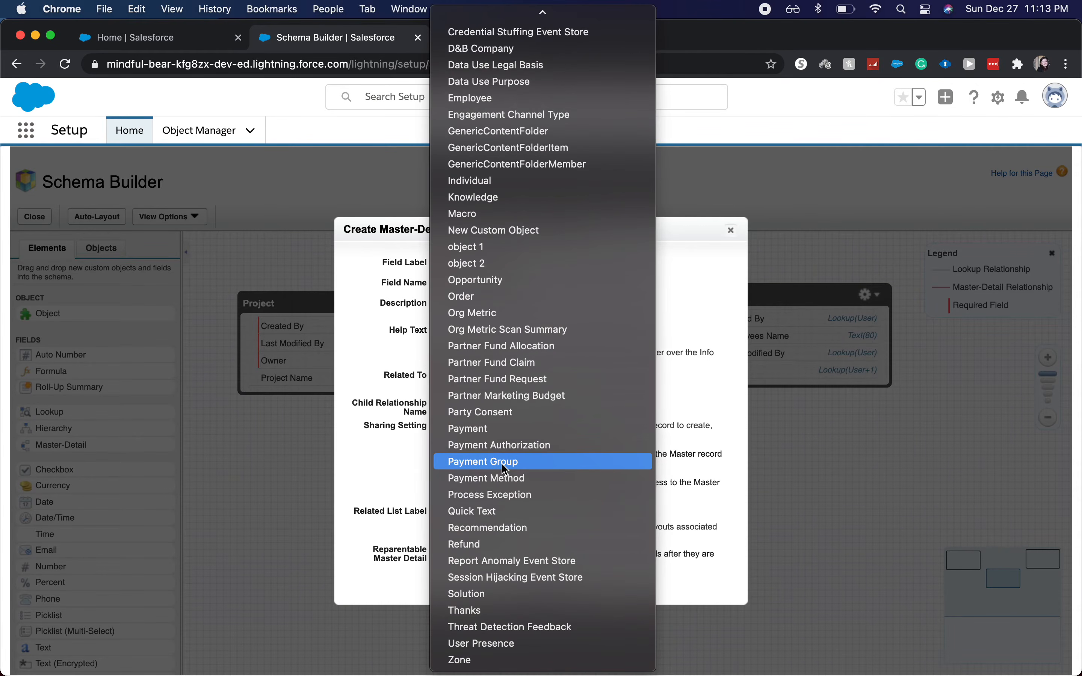
scroll(506, 470, "up", 8)
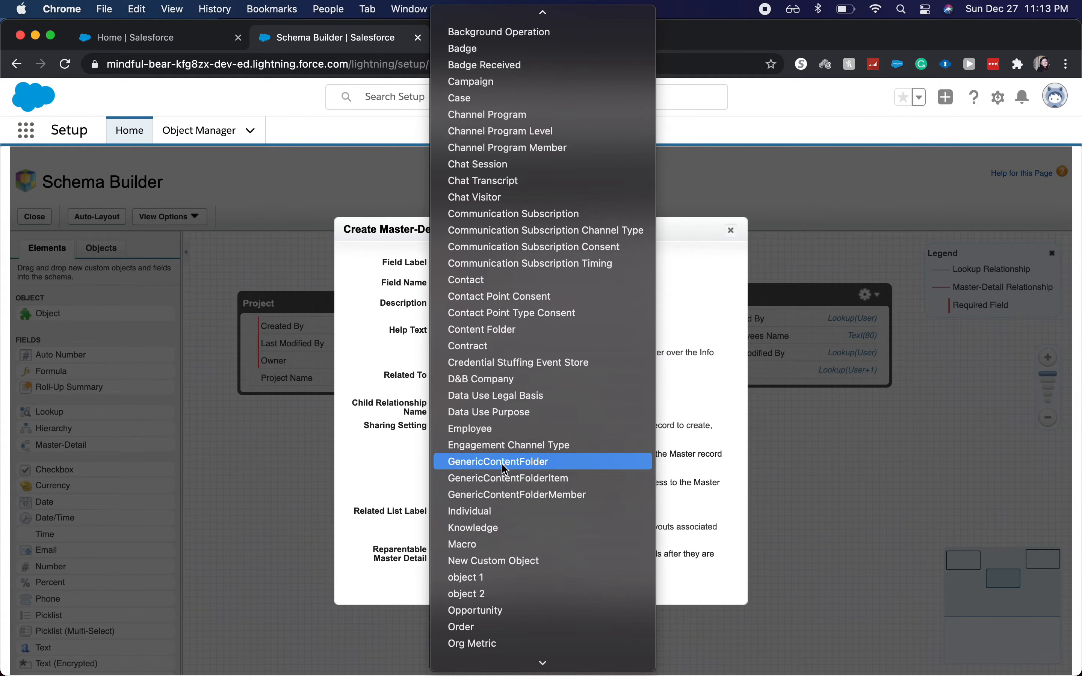
left_click(546, 439)
left_click(548, 381)
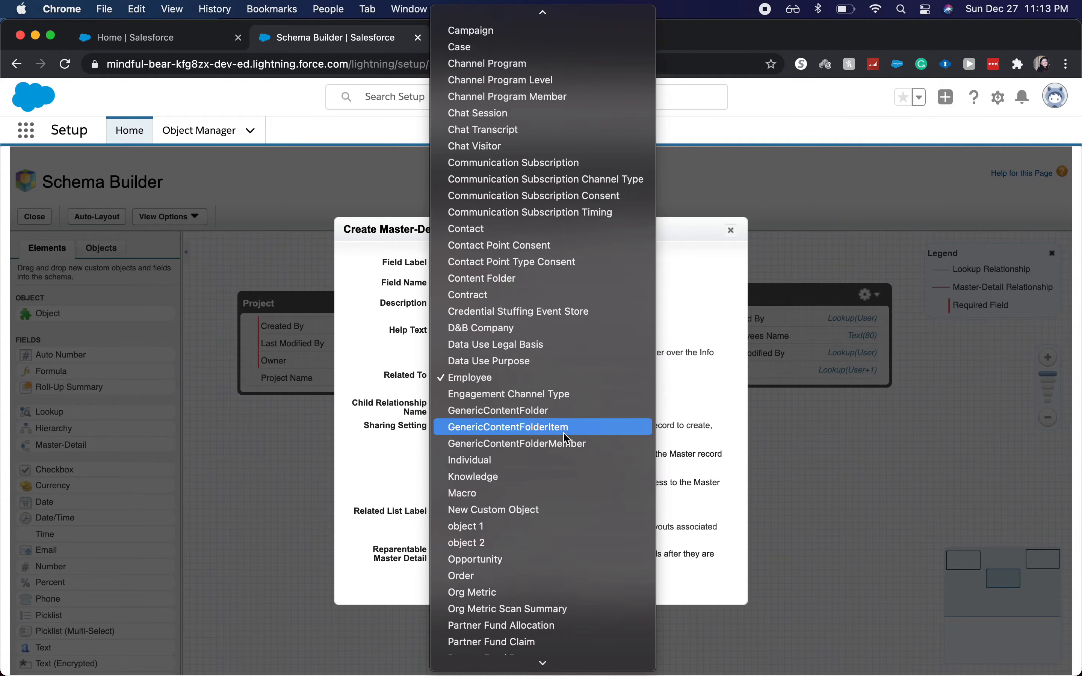
scroll(577, 428, "down", 6)
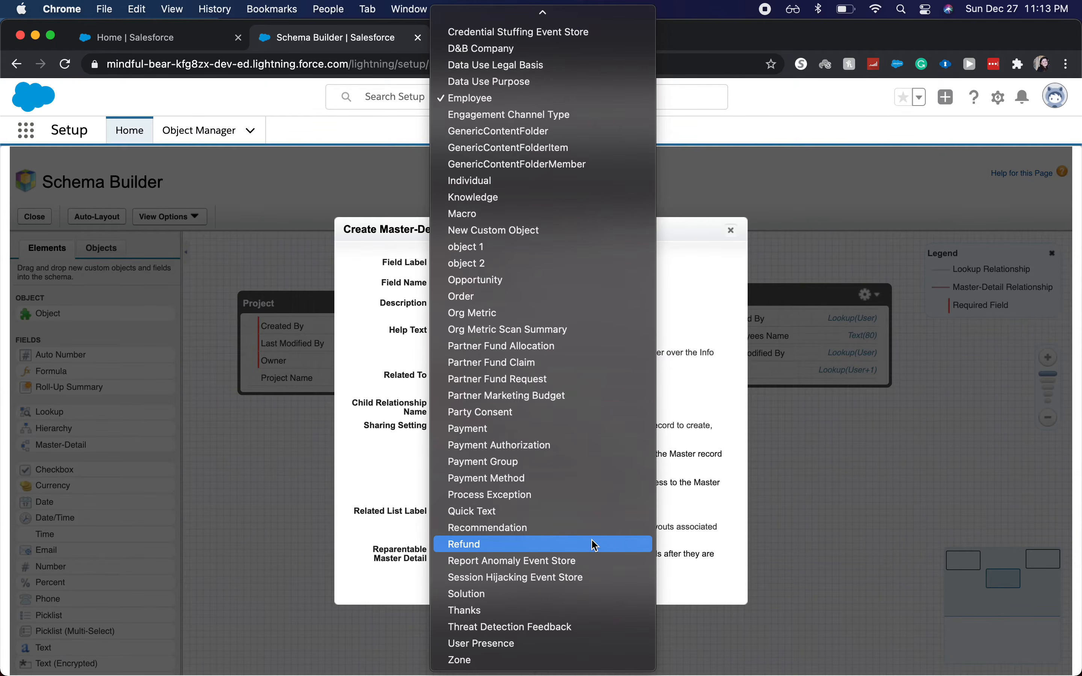
left_click(513, 103)
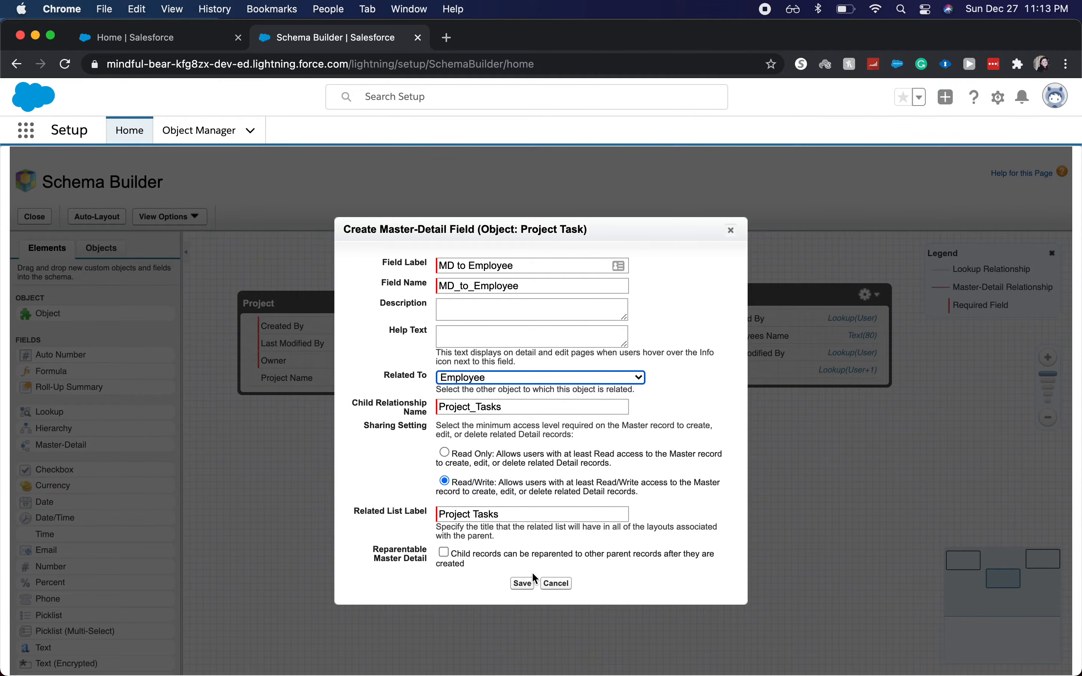
left_click(523, 582)
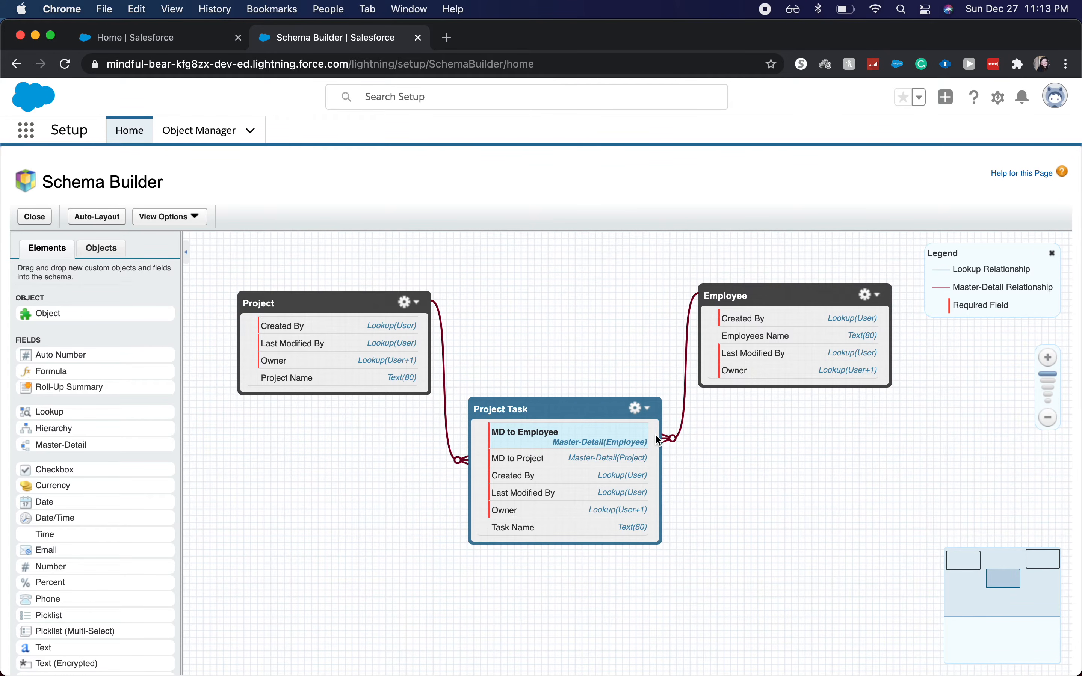
Step: Move the Project object slightly higher and add a roll-up summary field labelled Number of Tasks for Employee to the Employee object
left_click_drag(363, 310, 360, 289)
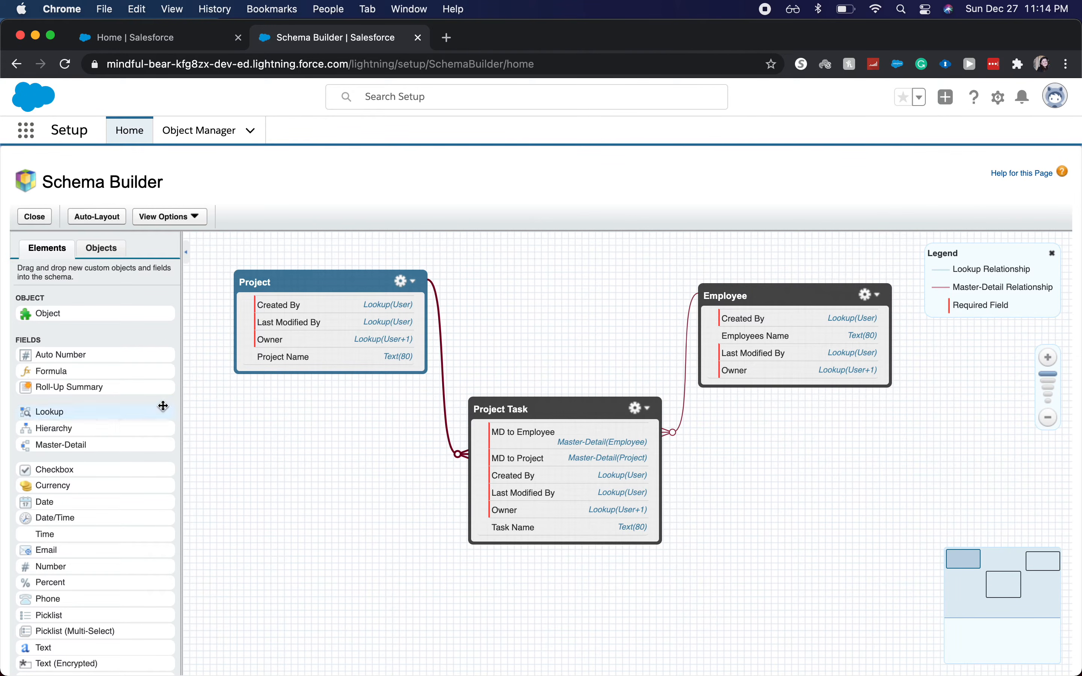
left_click_drag(151, 394, 844, 380)
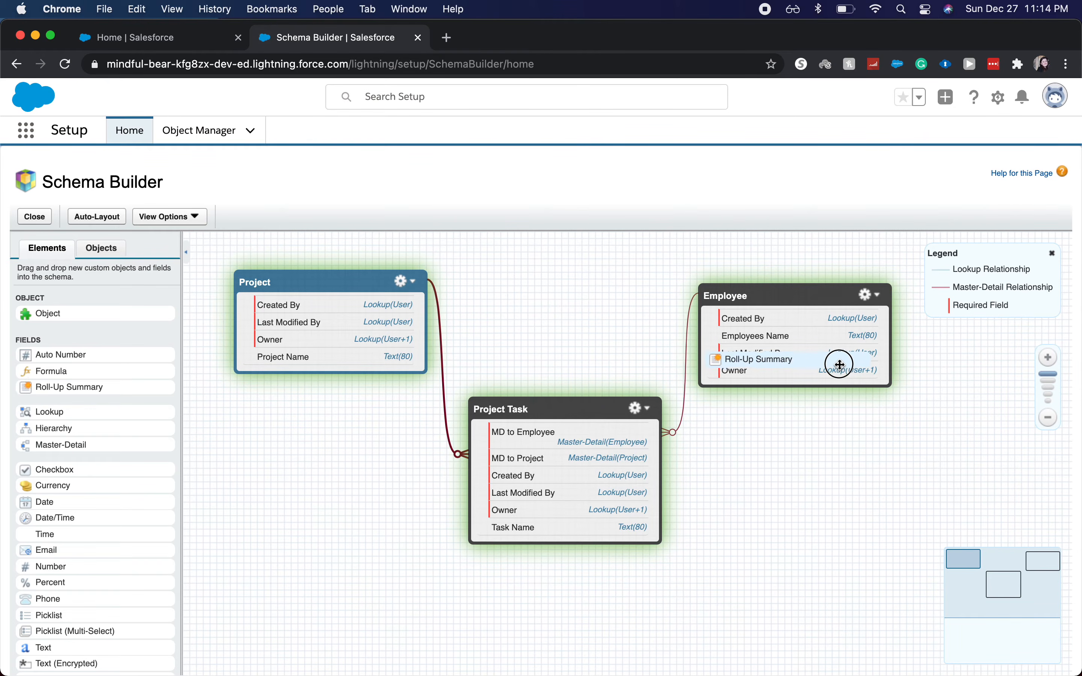
type("Number of ")
type("Task")
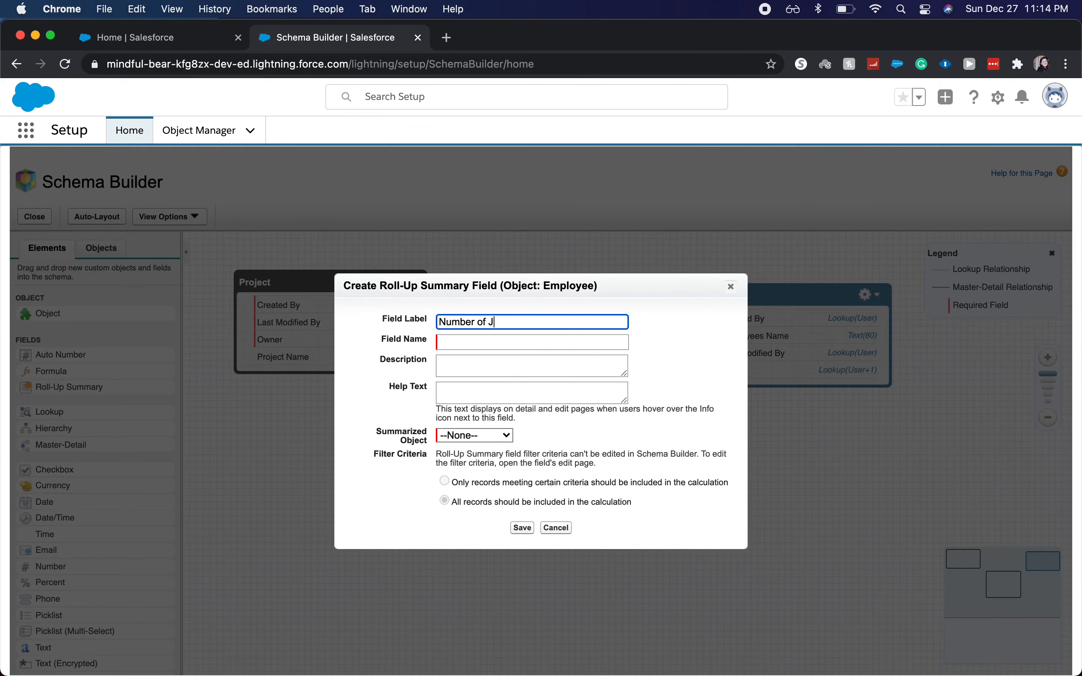
type("s for Employee")
key("Tab")
key("Tab")
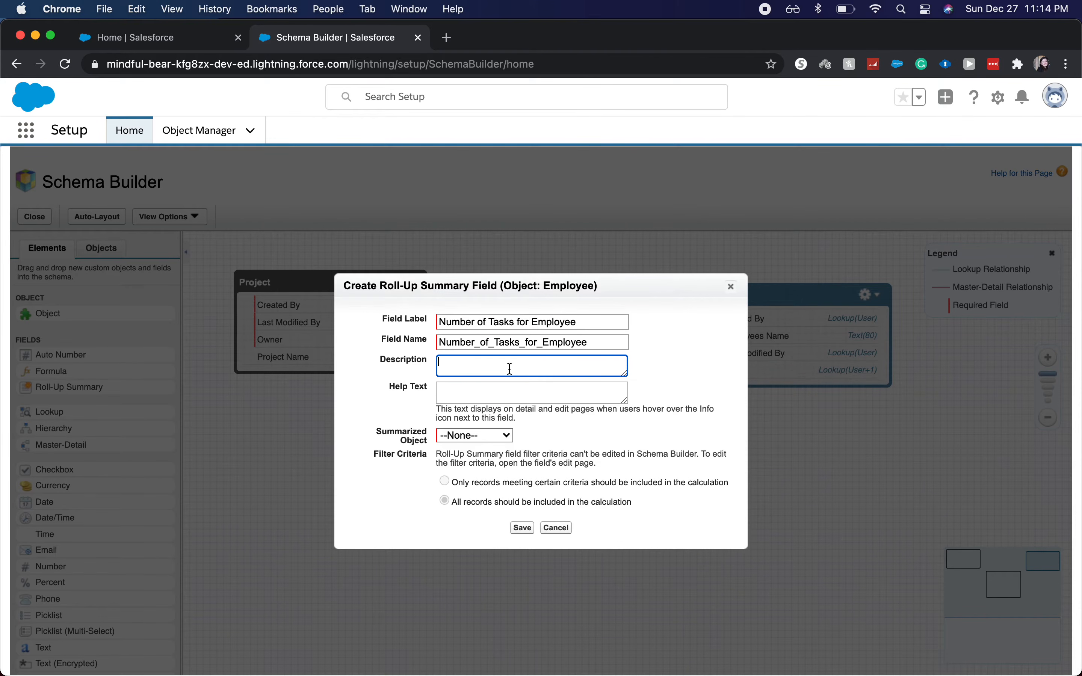
Step: Give the Employee roll-up field the description "How many tasks are assigned to this employee"
type("How many tasks are assigned to this empl")
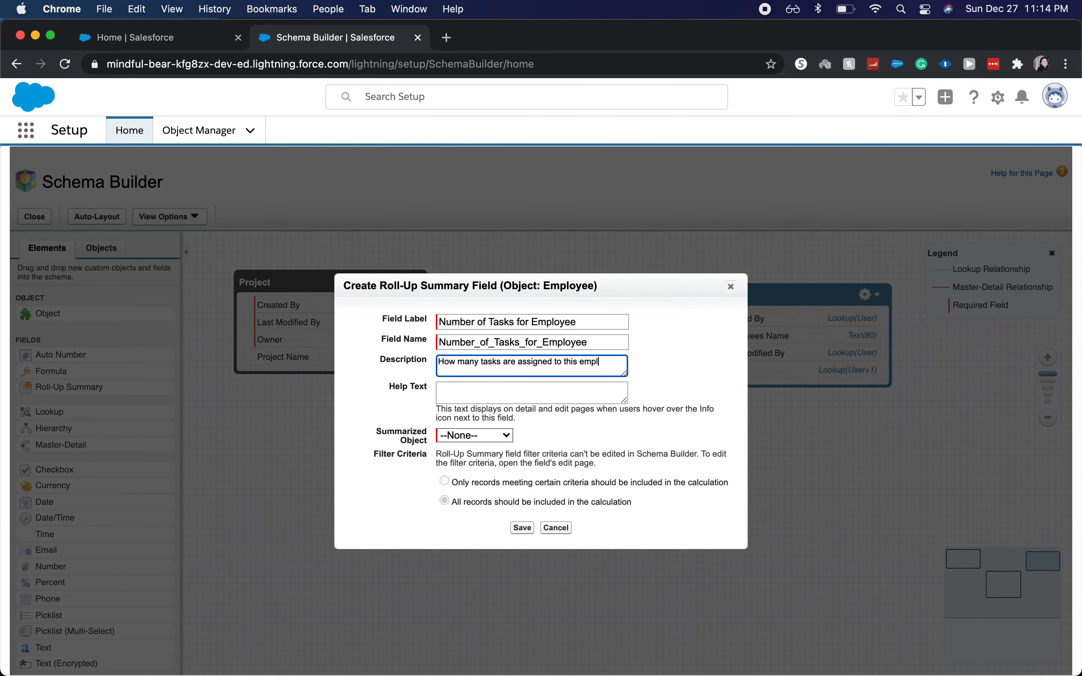
type("oyee")
key("Tab")
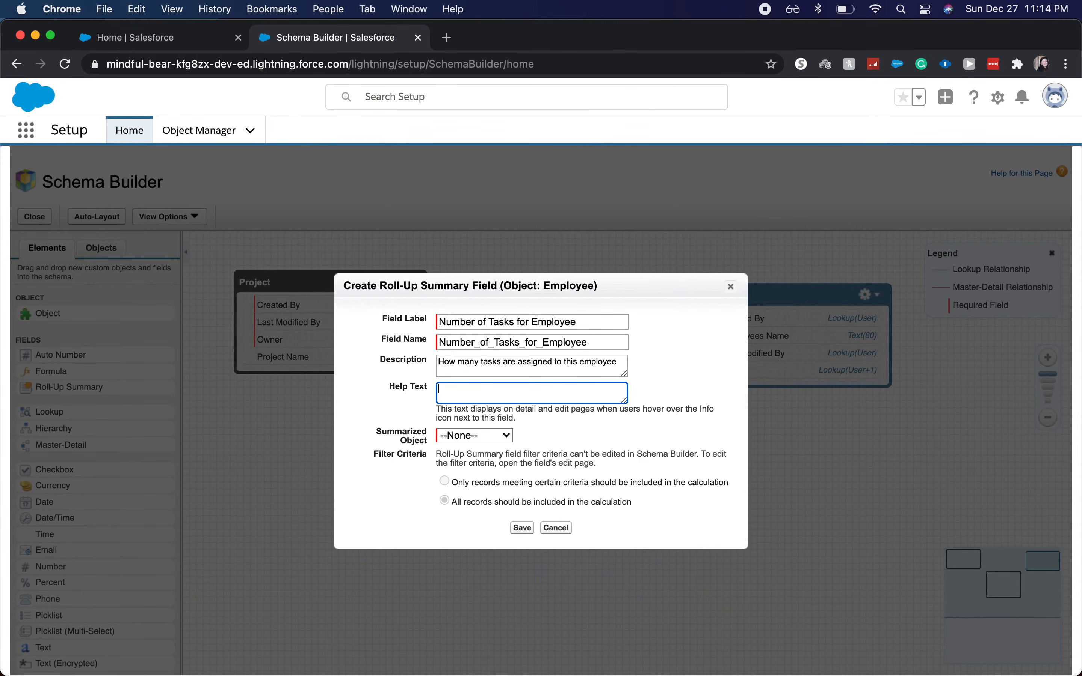
Step: Summarize Project Tasks with summary type COUNT in the Employee roll-up field and save it
left_click(475, 438)
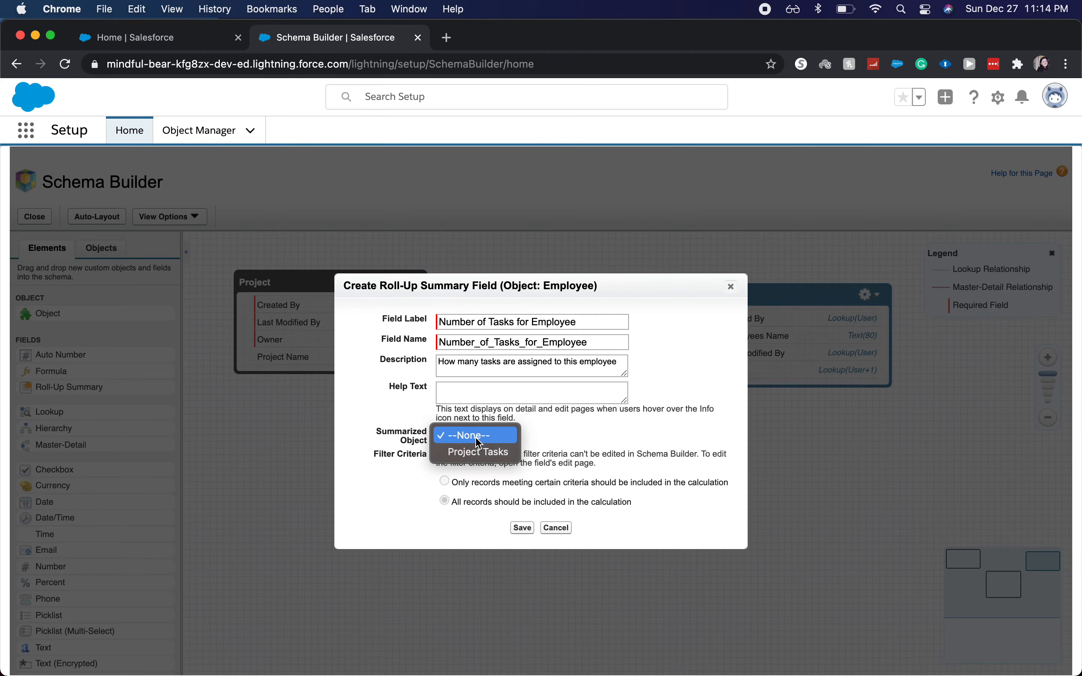
left_click(479, 451)
left_click(476, 458)
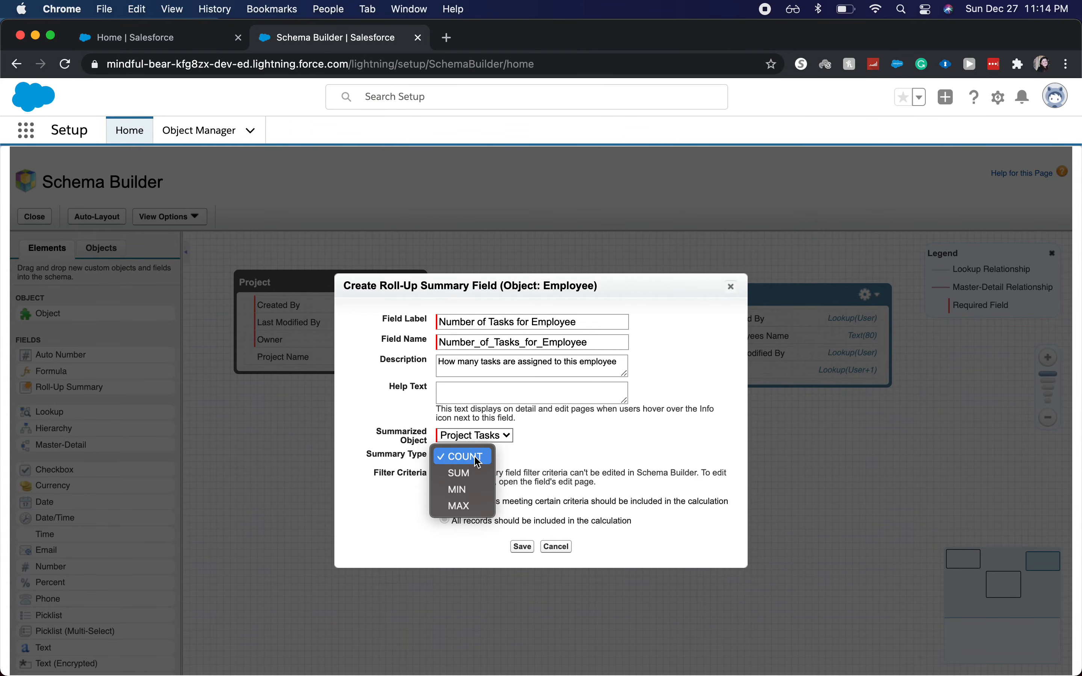
left_click(478, 461)
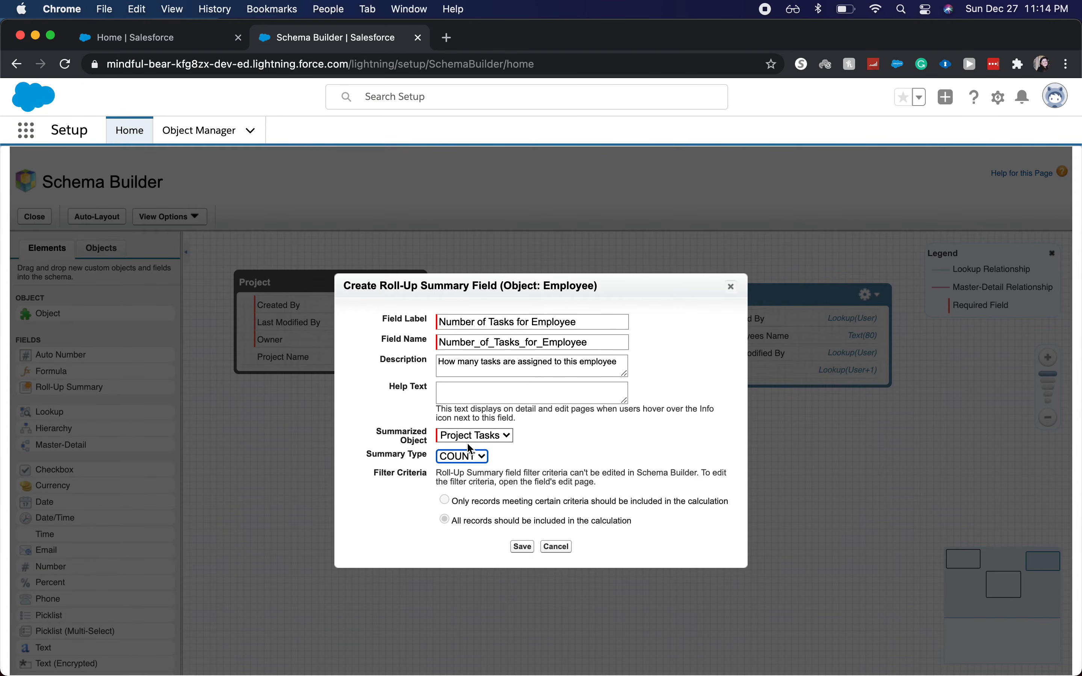
left_click(472, 456)
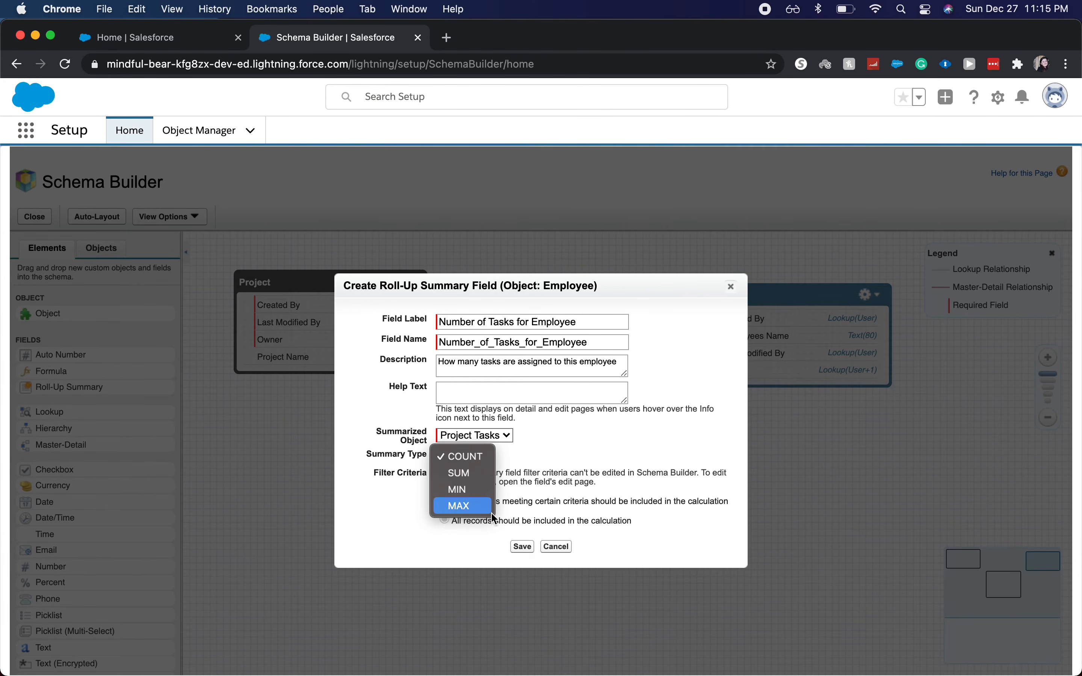
left_click(569, 510)
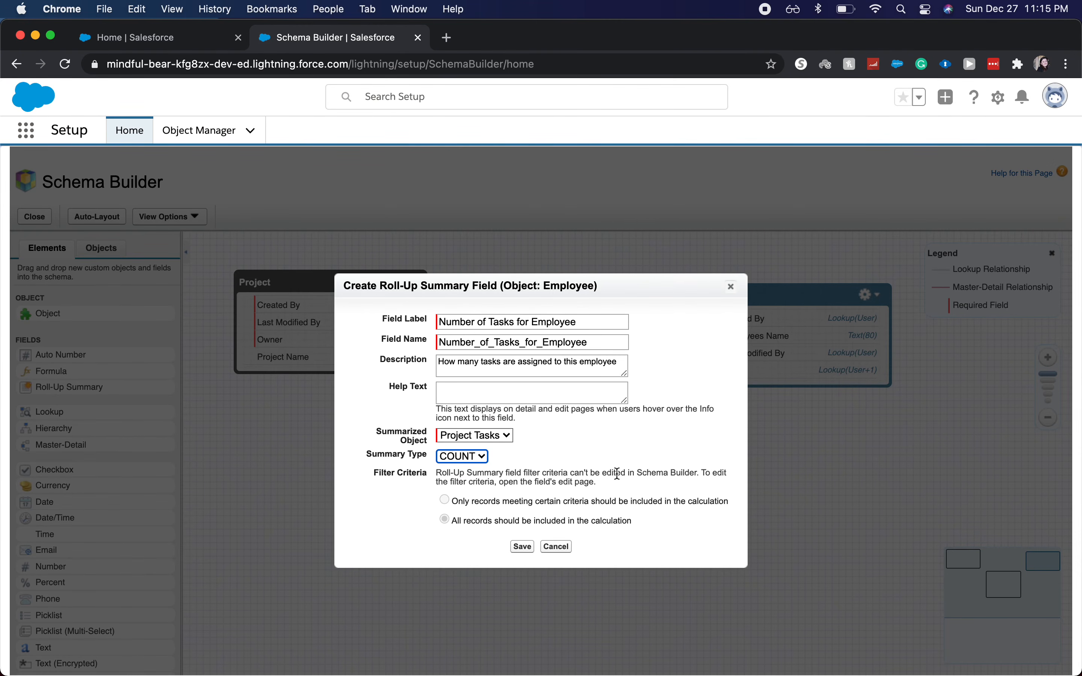
left_click(522, 546)
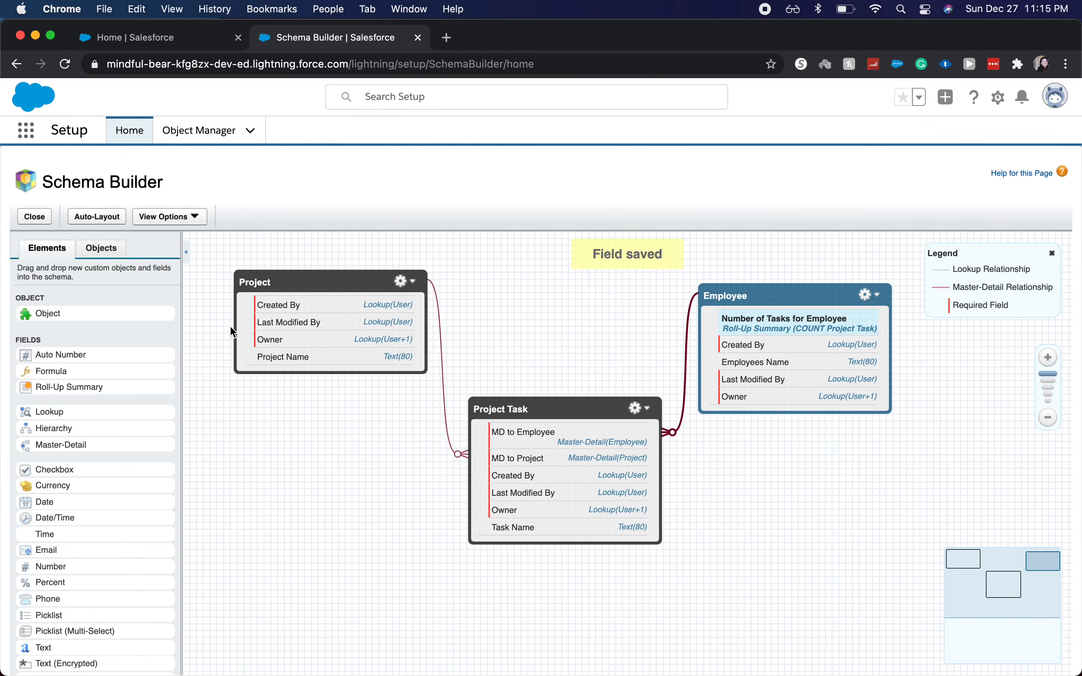
Step: Add a roll-up summary field labelled Number of Tasks for project to the Project object, without a description
left_click_drag(117, 386, 383, 349)
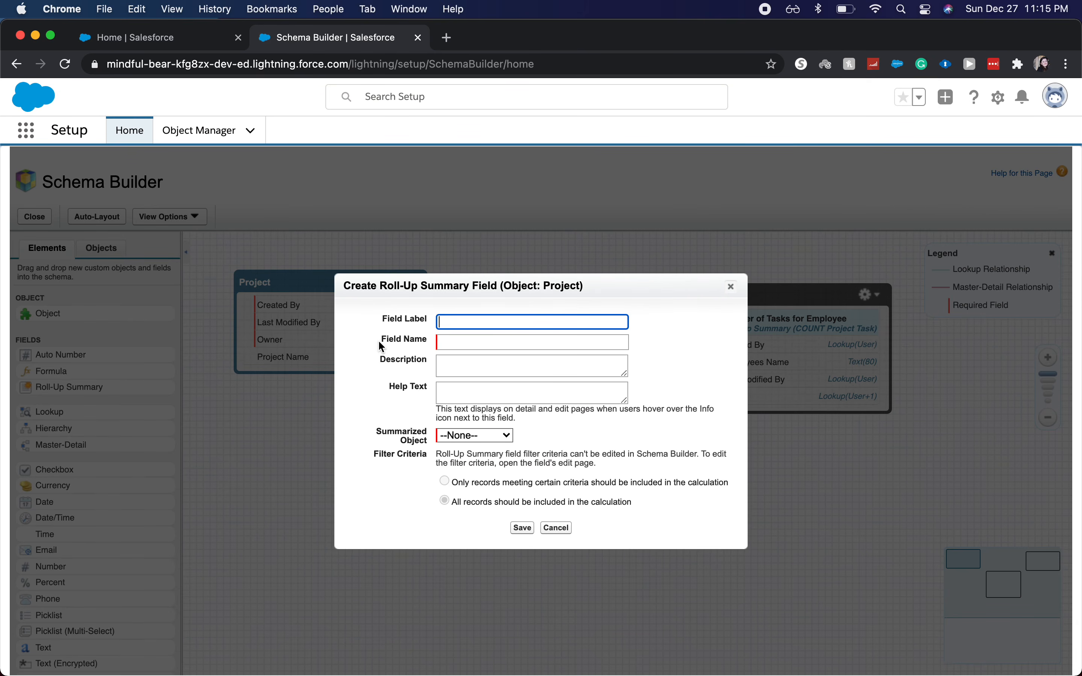
type("Number of Tasks for project")
key("Tab")
key("Tab")
Step: Choose Project Tasks as the summarized object of the Project roll-up field, keep COUNT as summary type, and save it
left_click(489, 445)
left_click(477, 451)
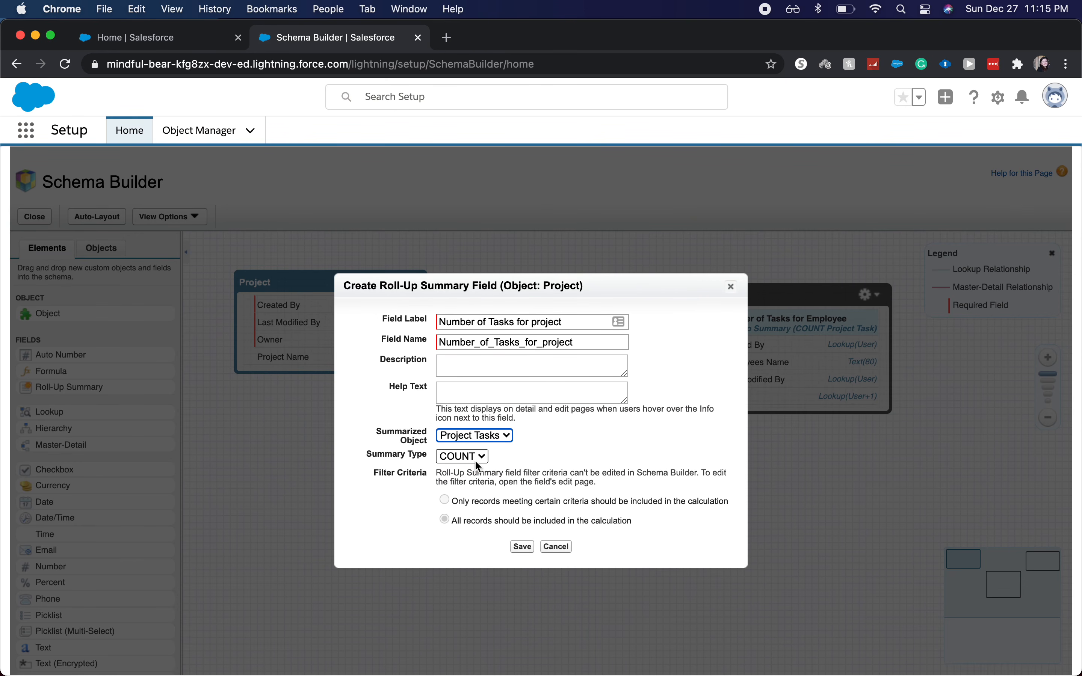
left_click(522, 546)
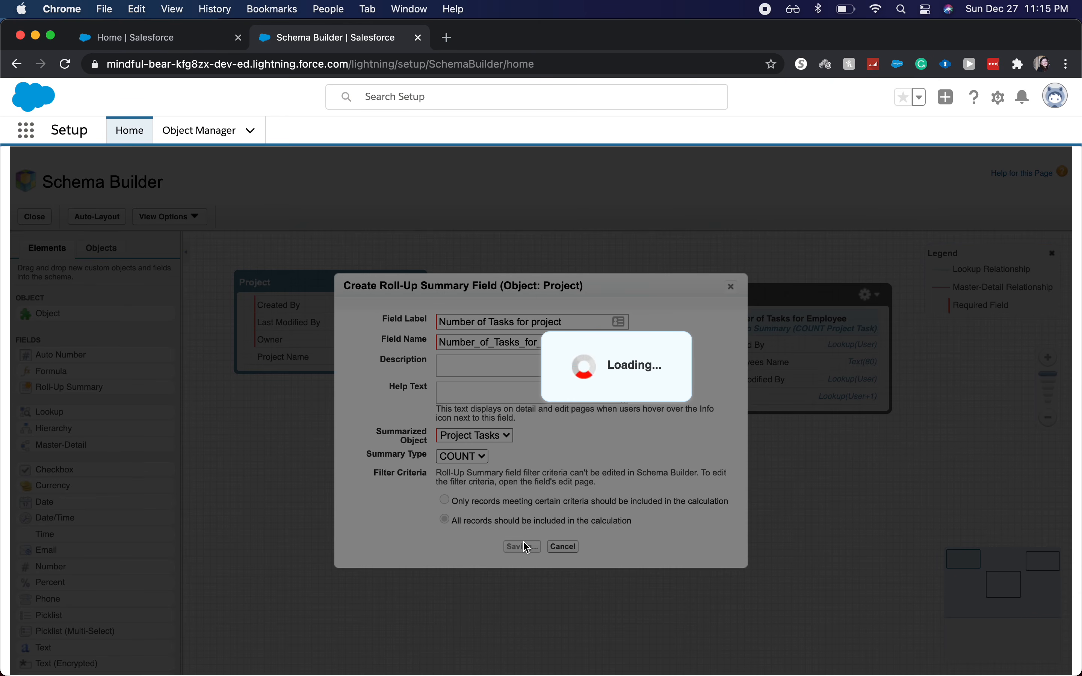